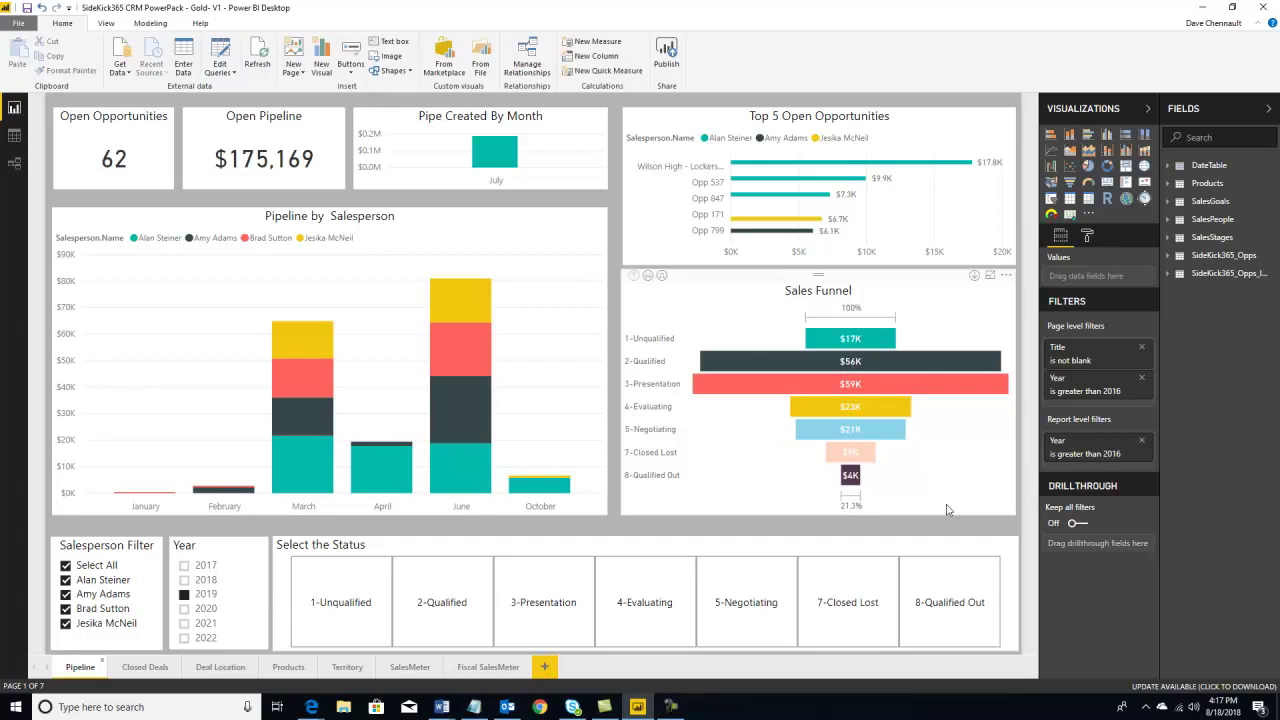
# Step: Switch to the SideKick 365 CRM SharePoint site in Edge and open its Accounts list
pyautogui.moveTo(311, 707)
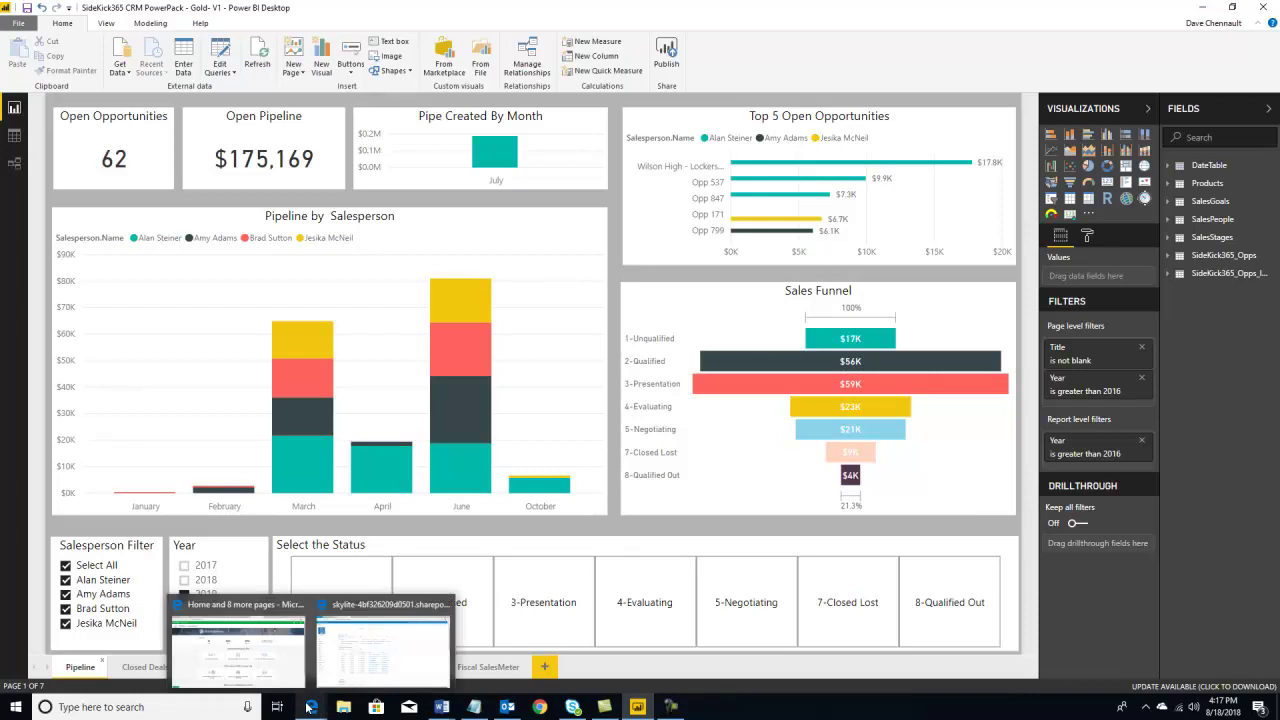
pyautogui.click(356, 670)
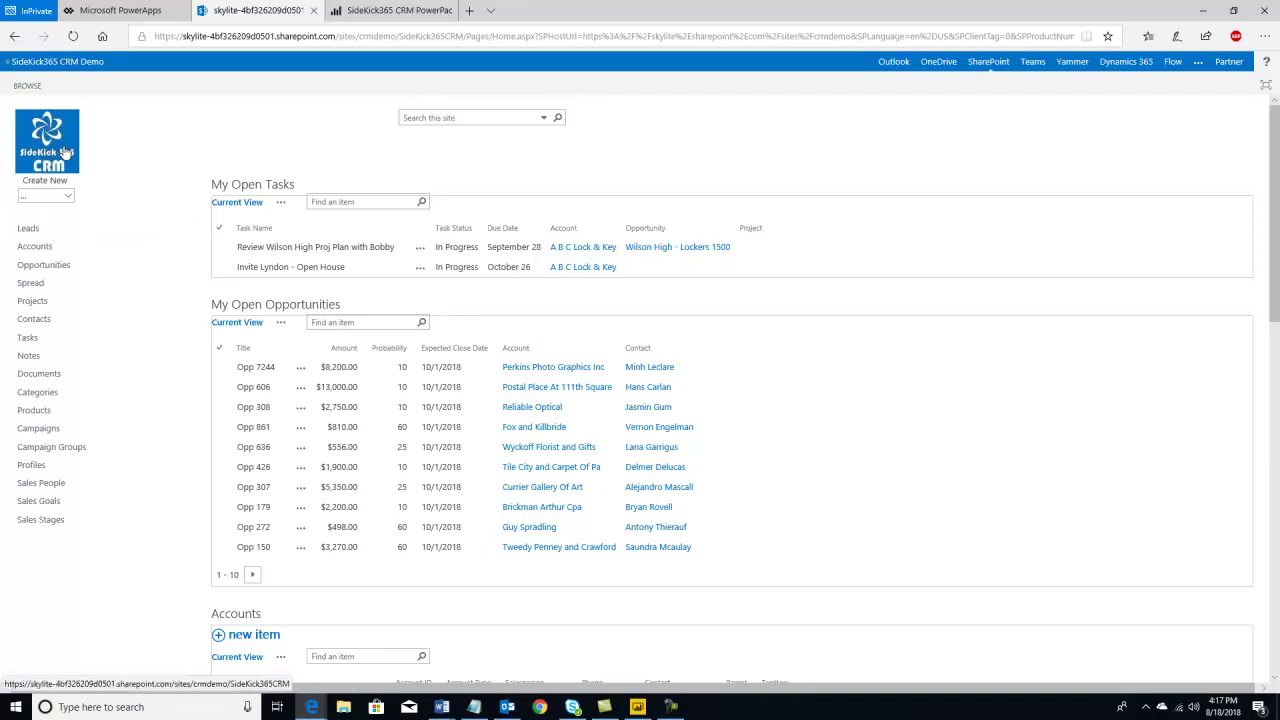
pyautogui.click(29, 253)
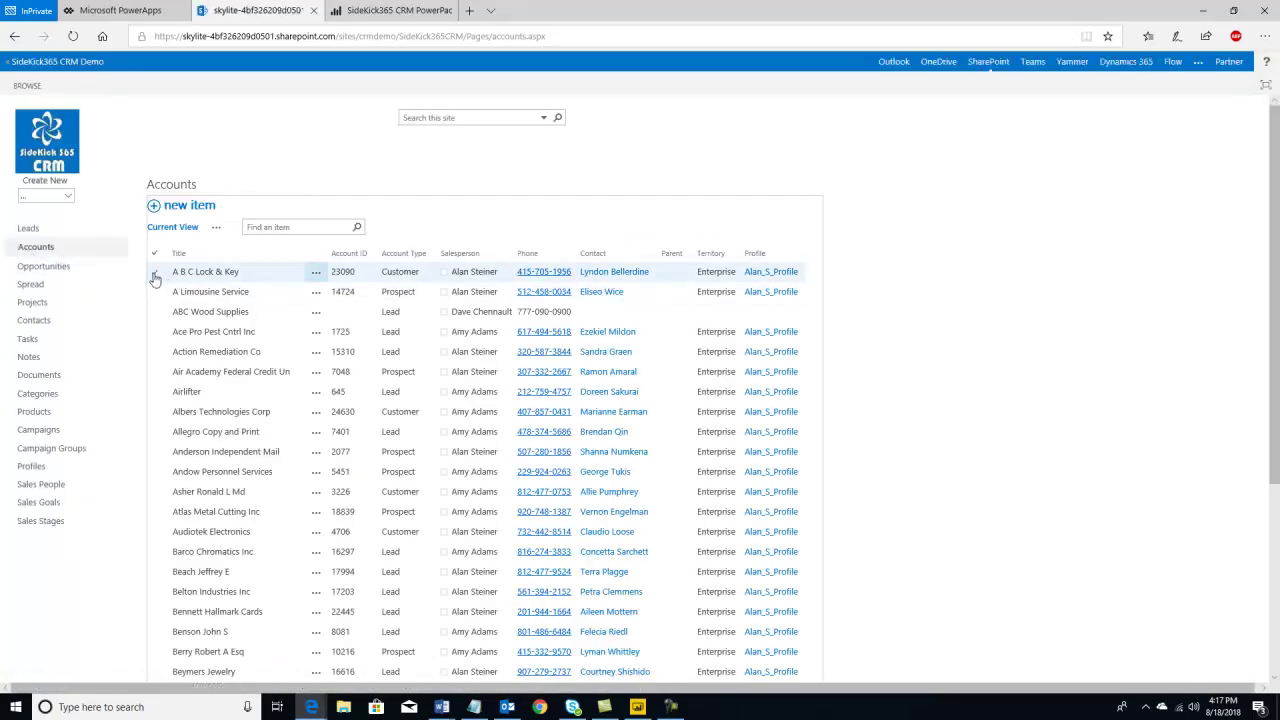
# Step: Open the Accounts list's settings from its view editor and review the columns and their data types
pyautogui.click(155, 274)
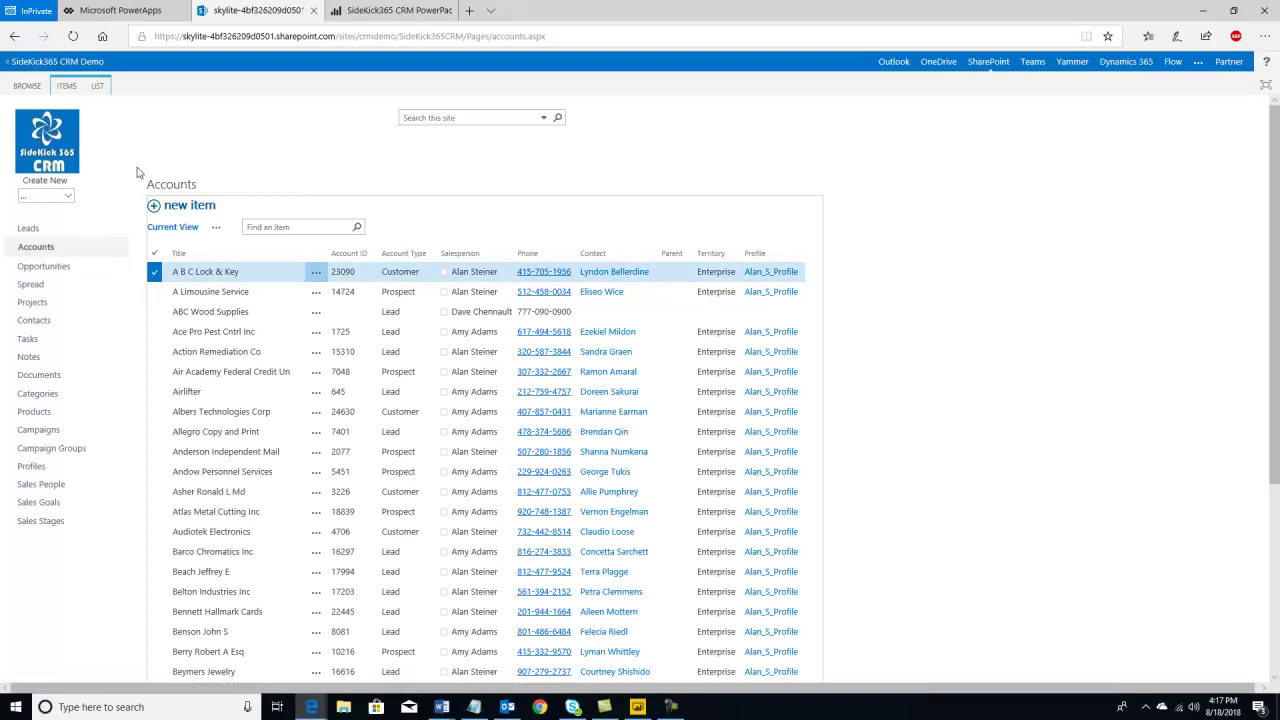
pyautogui.click(98, 89)
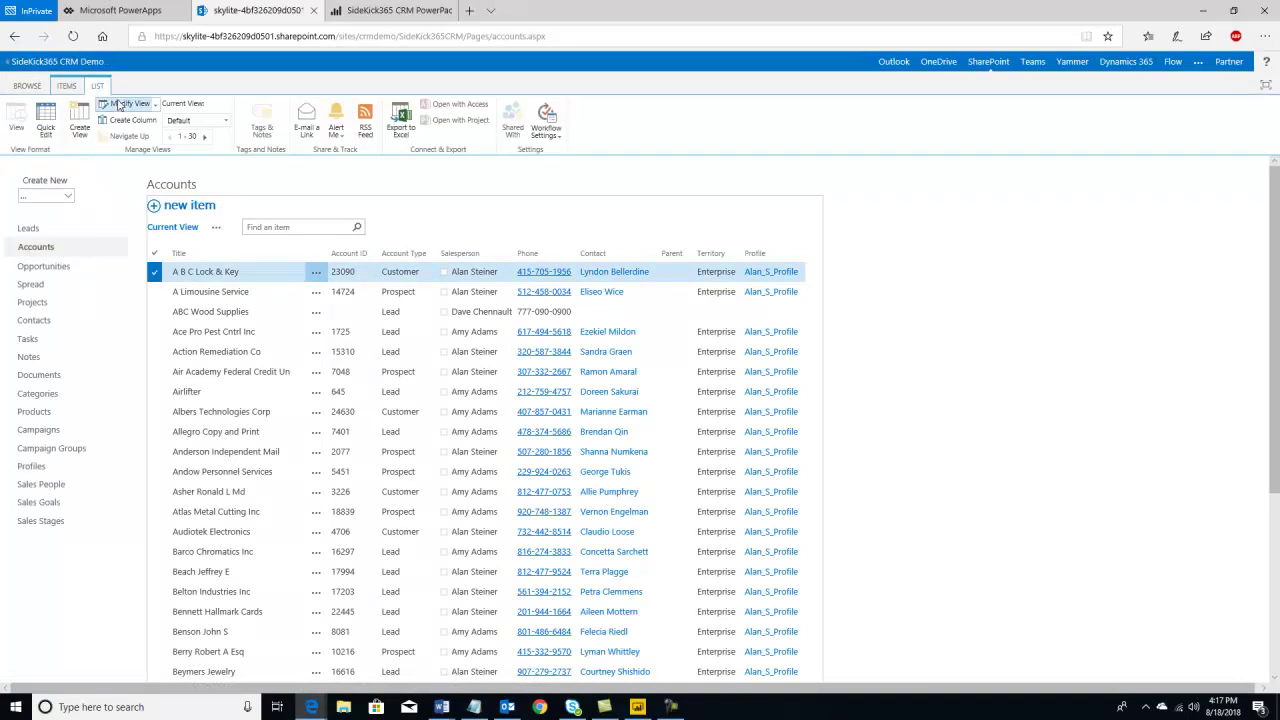
pyautogui.click(118, 105)
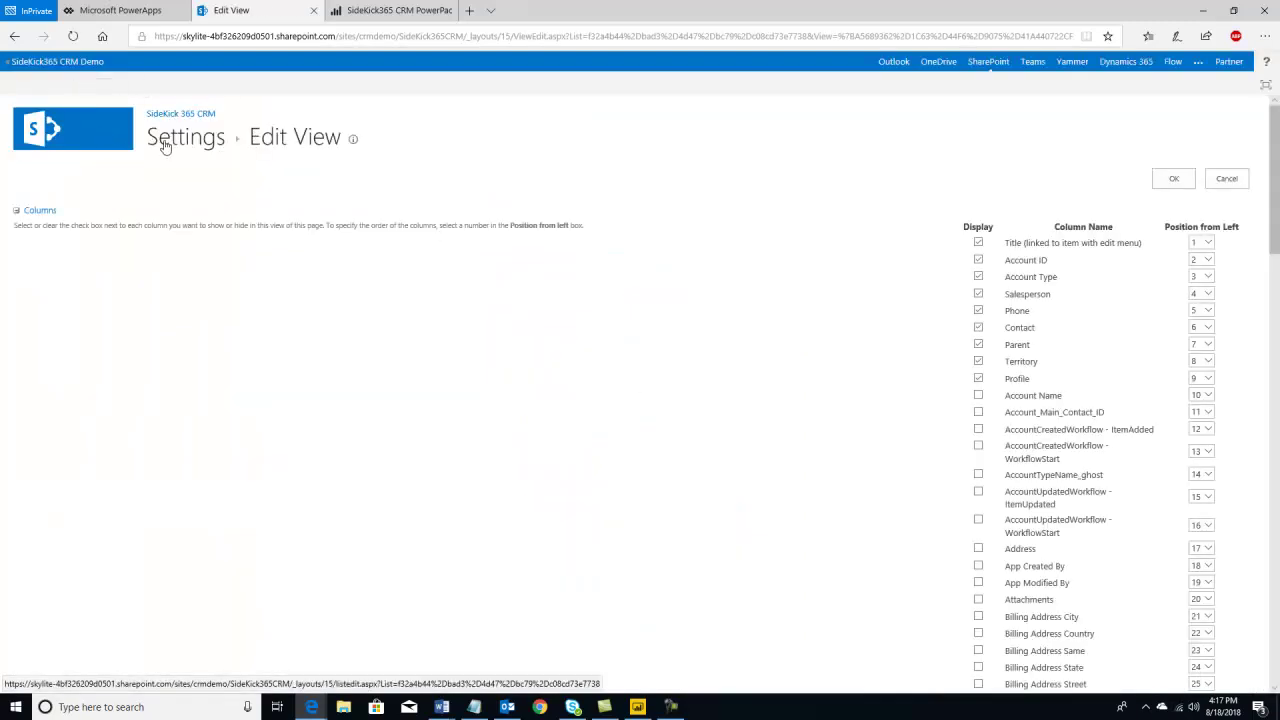
pyautogui.click(165, 146)
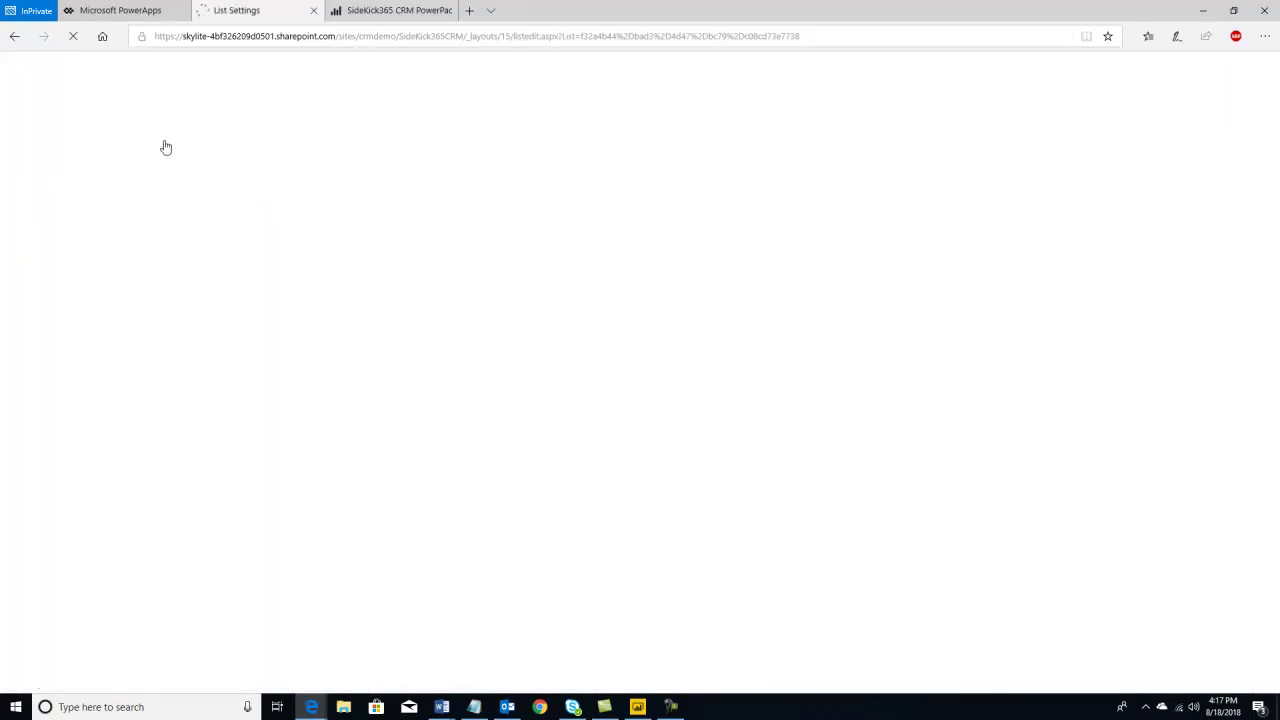
pyautogui.scroll(-12, 128, 347)
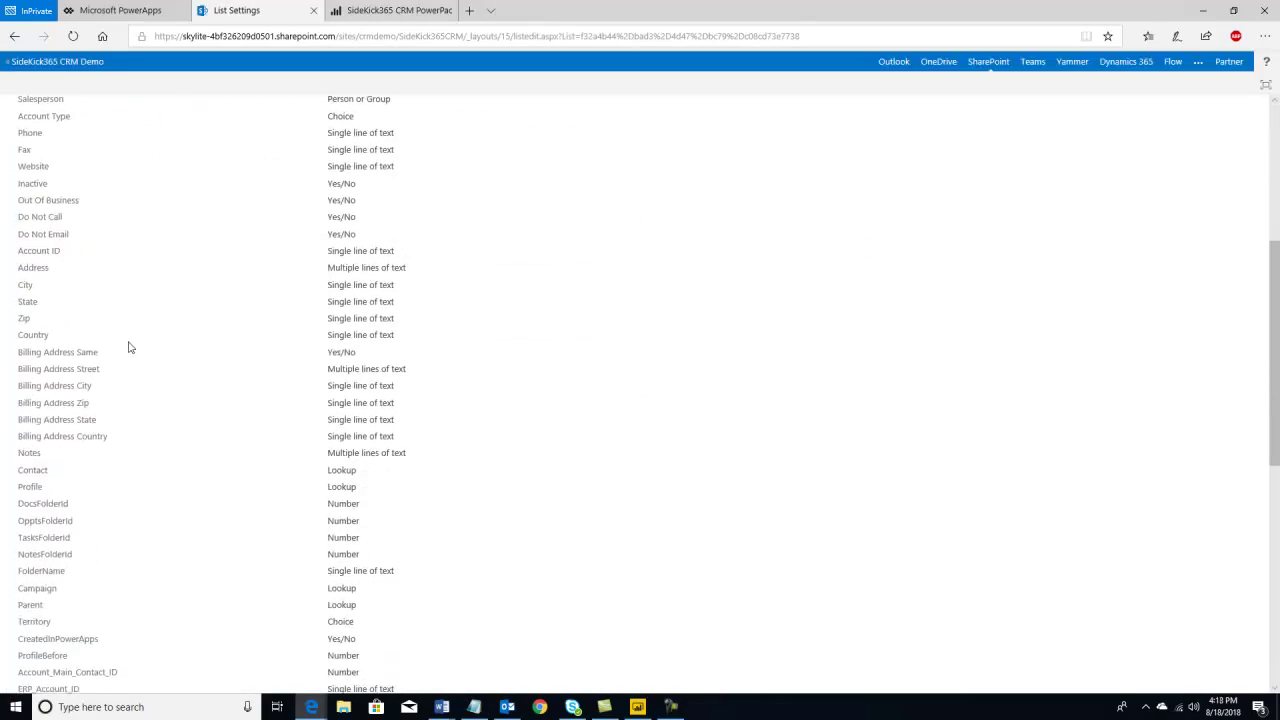
pyautogui.scroll(10, 128, 347)
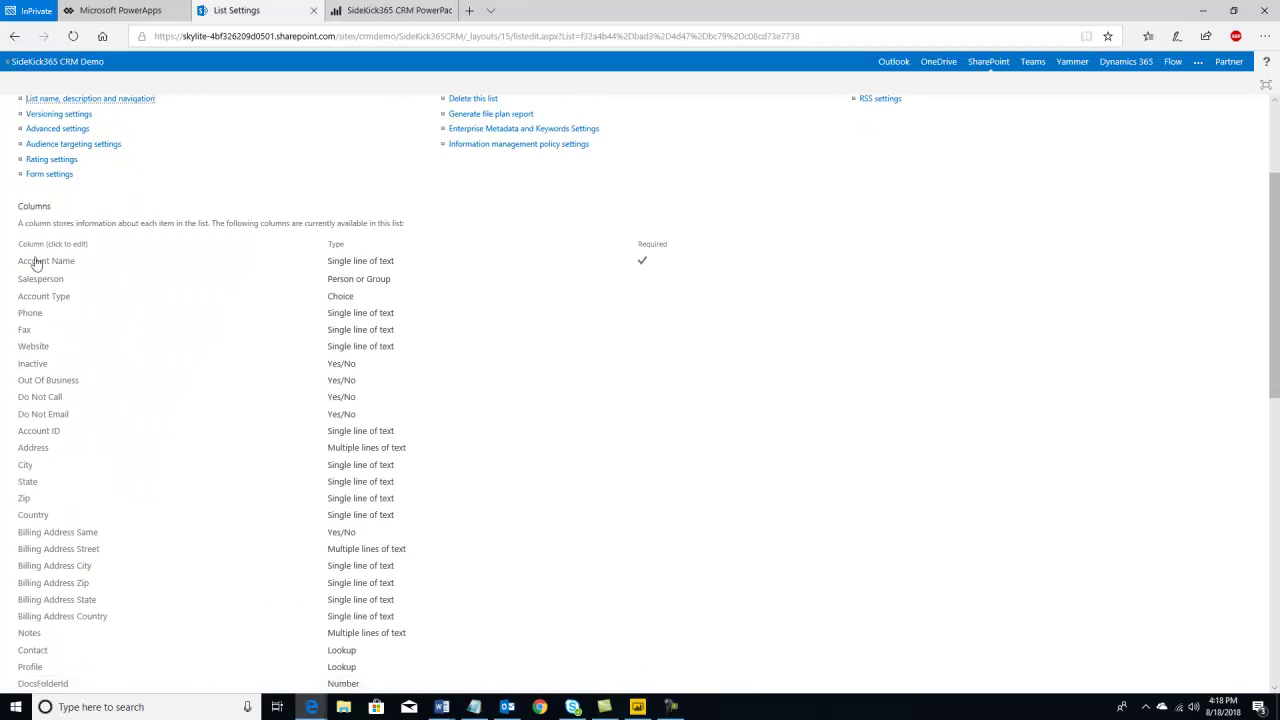
pyautogui.scroll(4, 38, 403)
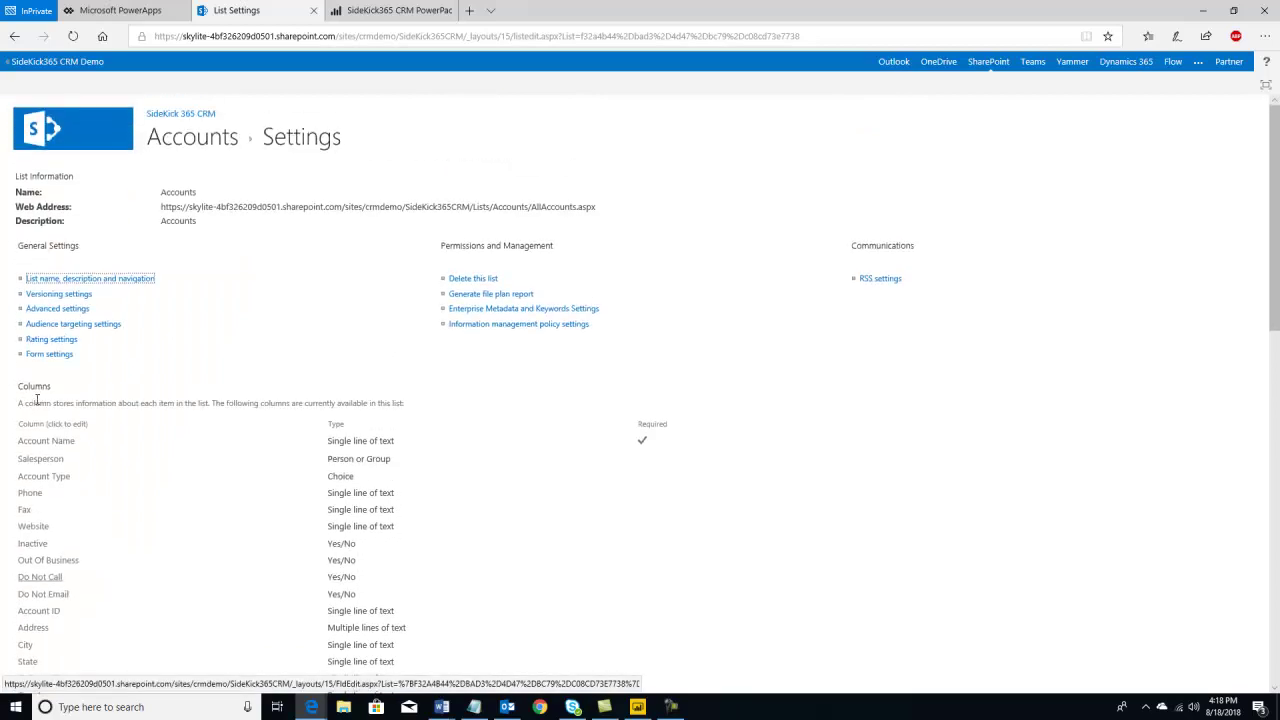
# Step: Return to the CRM home page, switch to the published SideKick365 CRM PowerPack report and display its Pipeline page
pyautogui.click(172, 115)
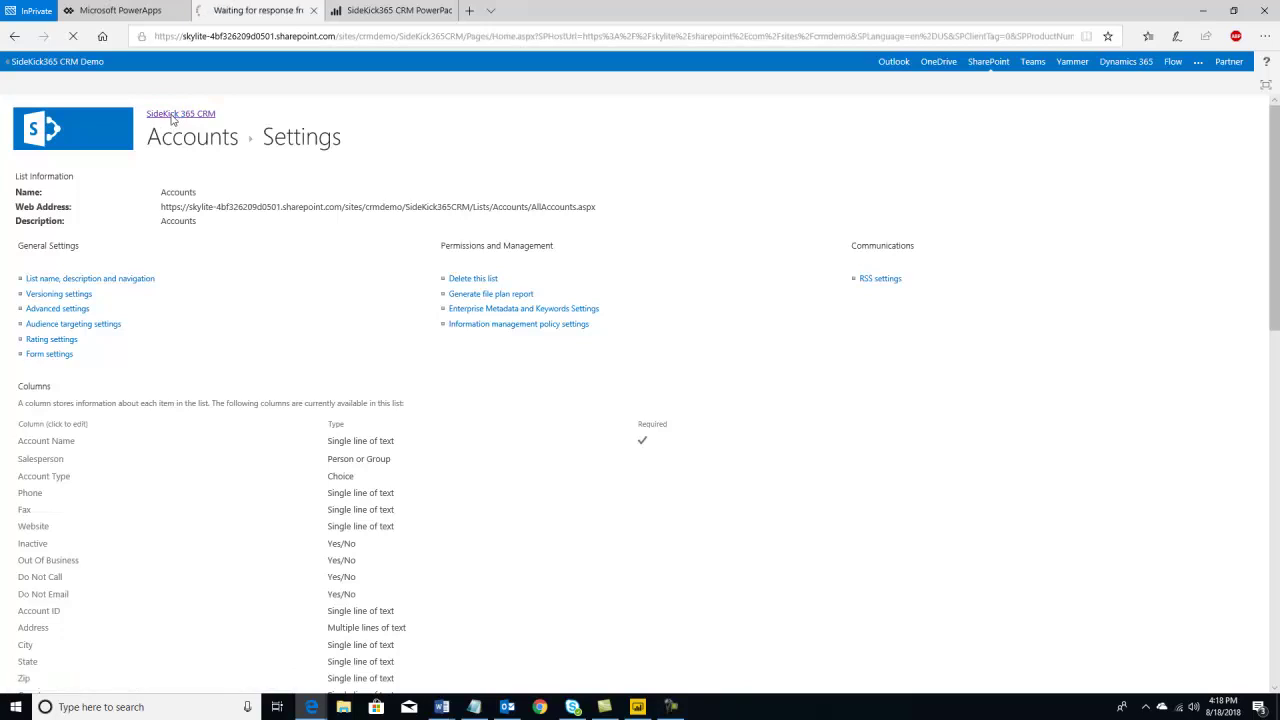
pyautogui.click(381, 12)
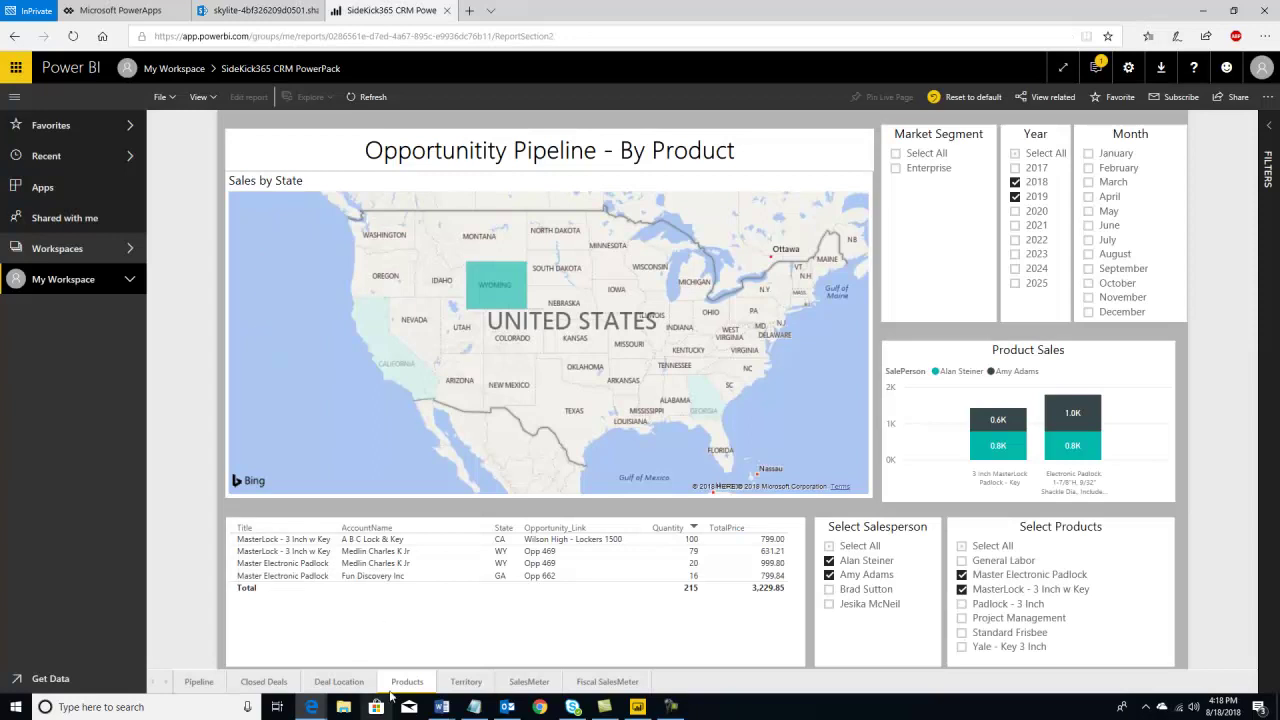
pyautogui.click(212, 684)
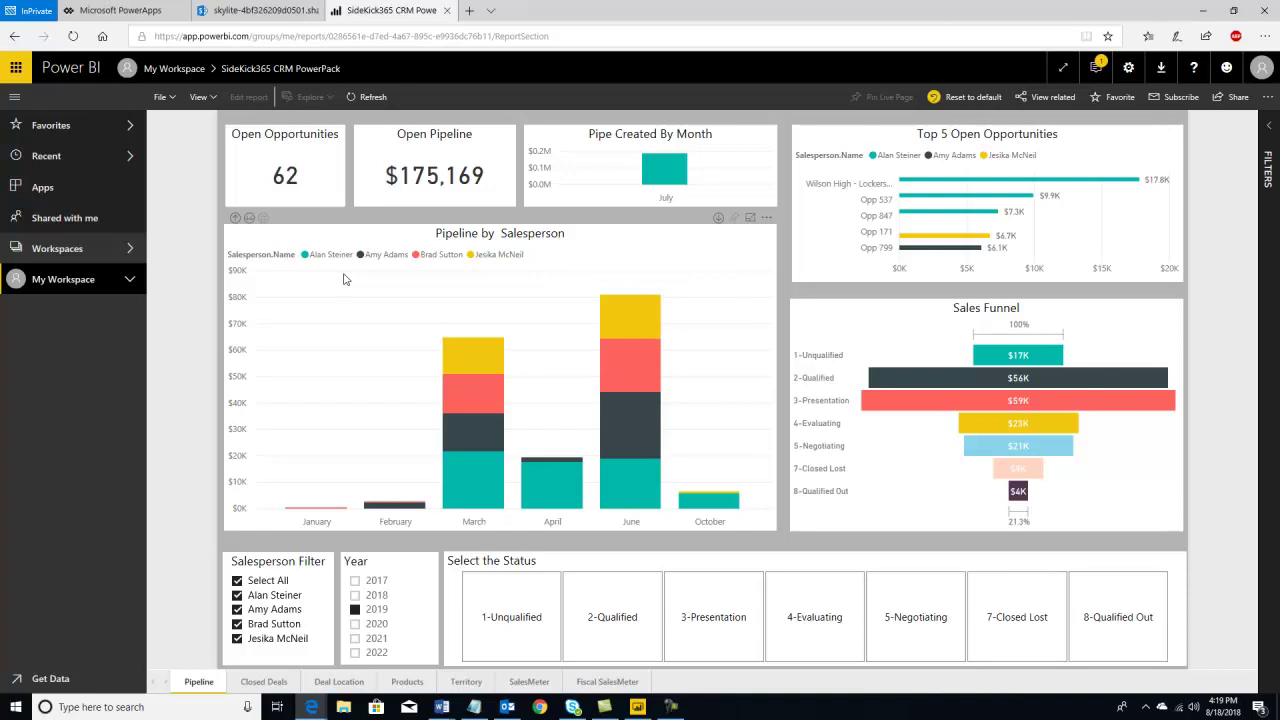
# Step: Switch to Power BI Desktop and view the model's table relationships and the SalesPeople table's data
pyautogui.click(637, 707)
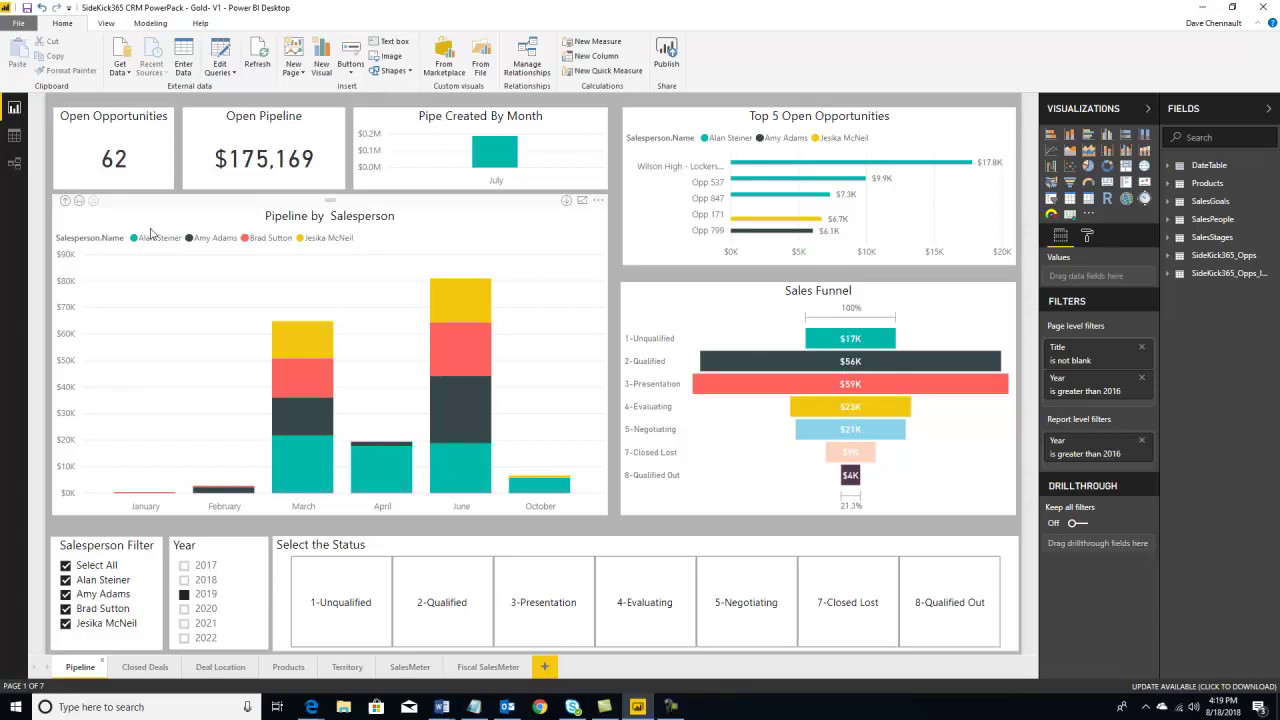
pyautogui.click(13, 170)
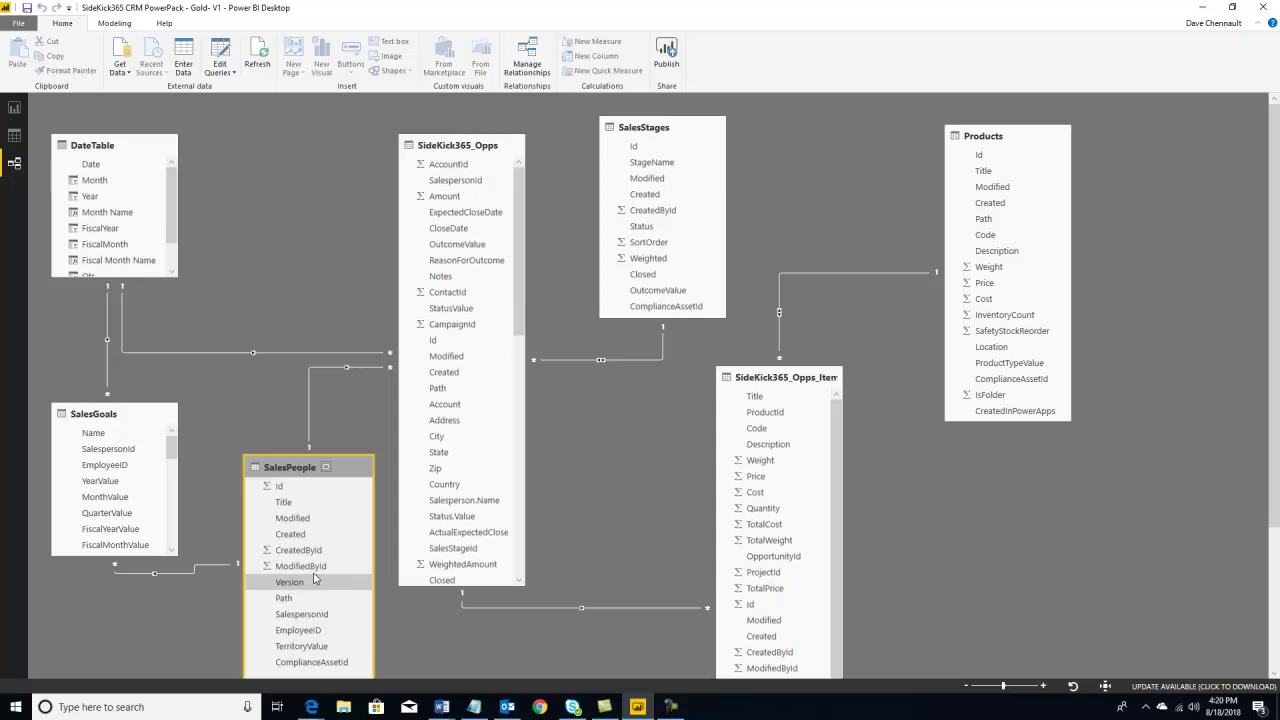
pyautogui.click(14, 135)
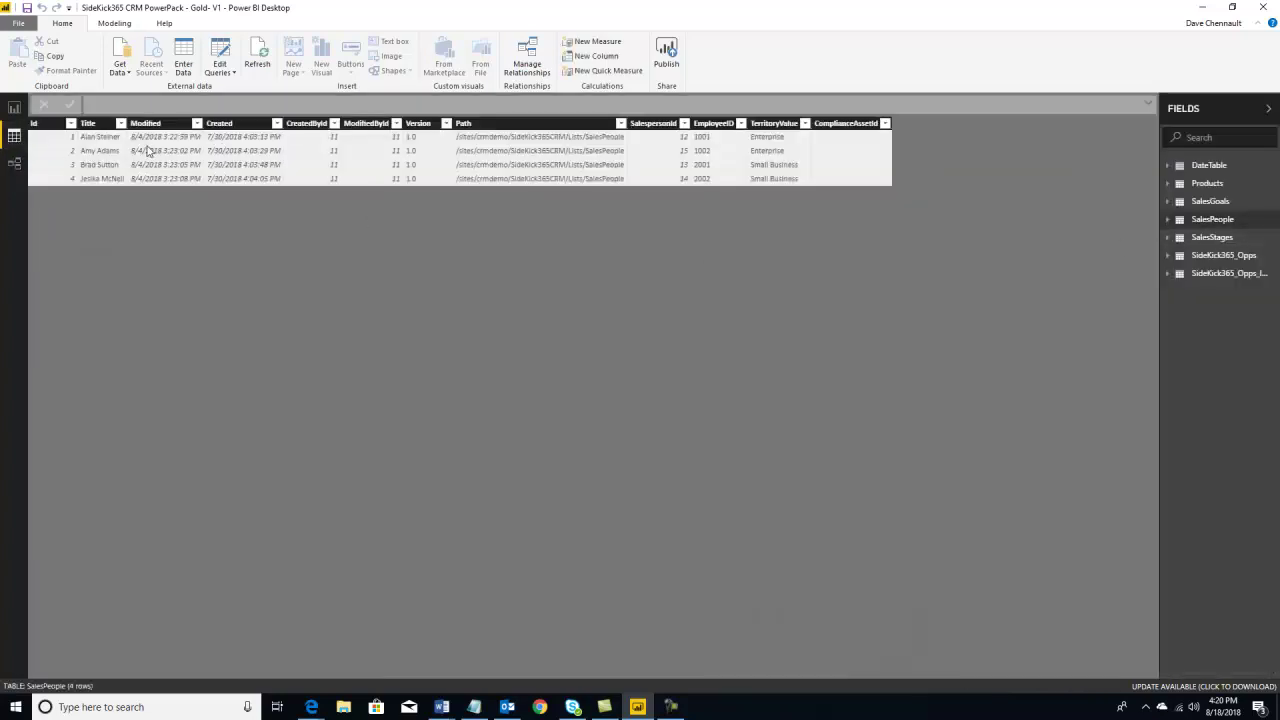
# Step: Review the data of the SalesStages, SideKick365_Opps and SideKick365_Opps_Items tables
pyautogui.click(1218, 240)
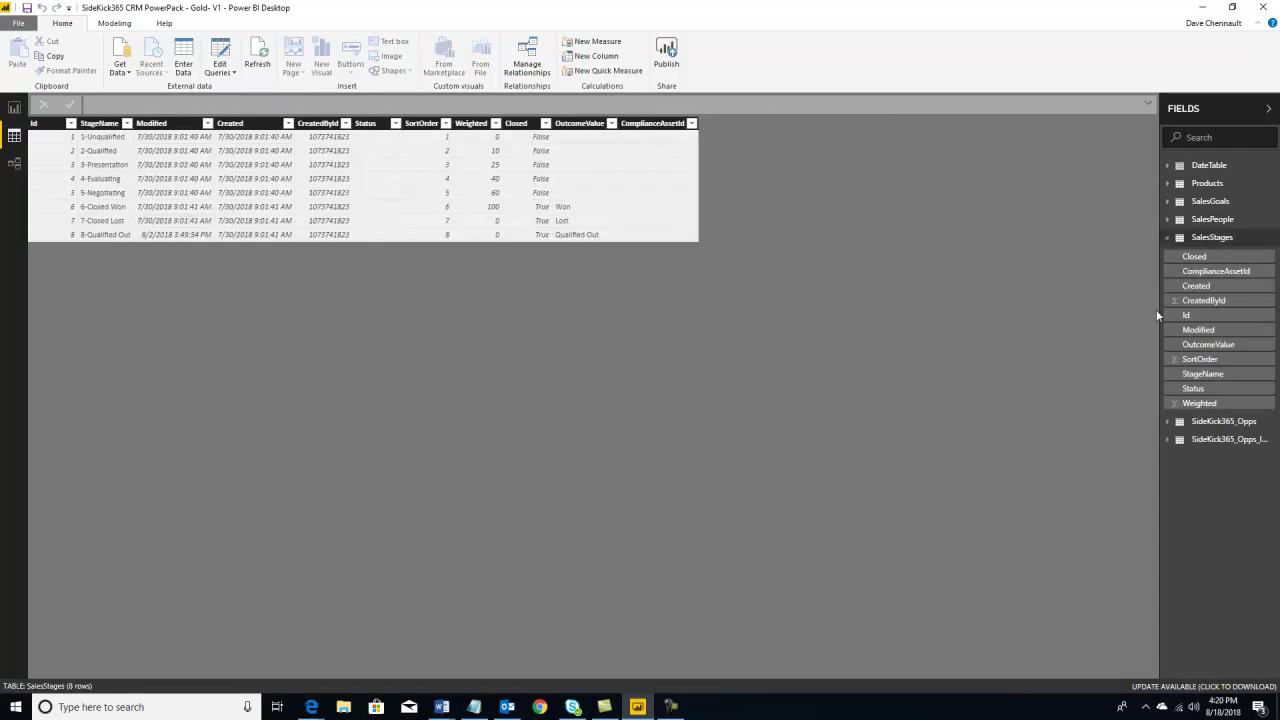
pyautogui.click(1197, 422)
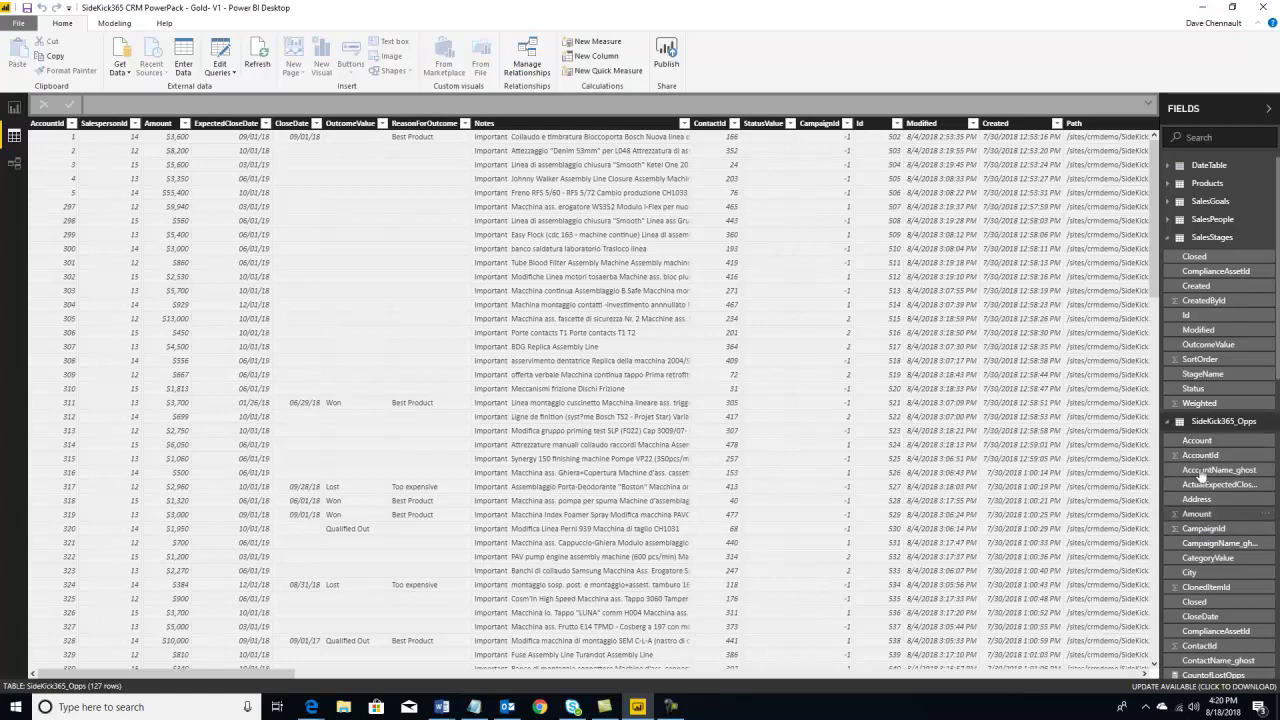
pyautogui.click(1168, 423)
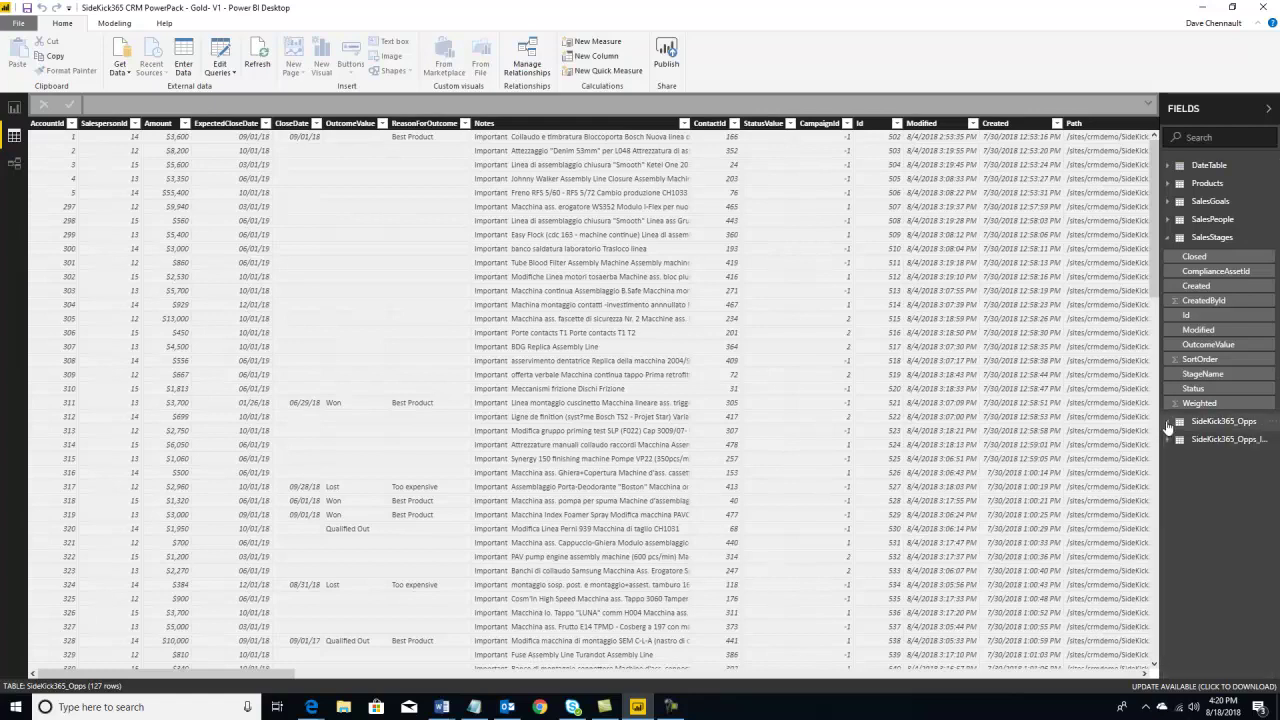
pyautogui.click(1168, 239)
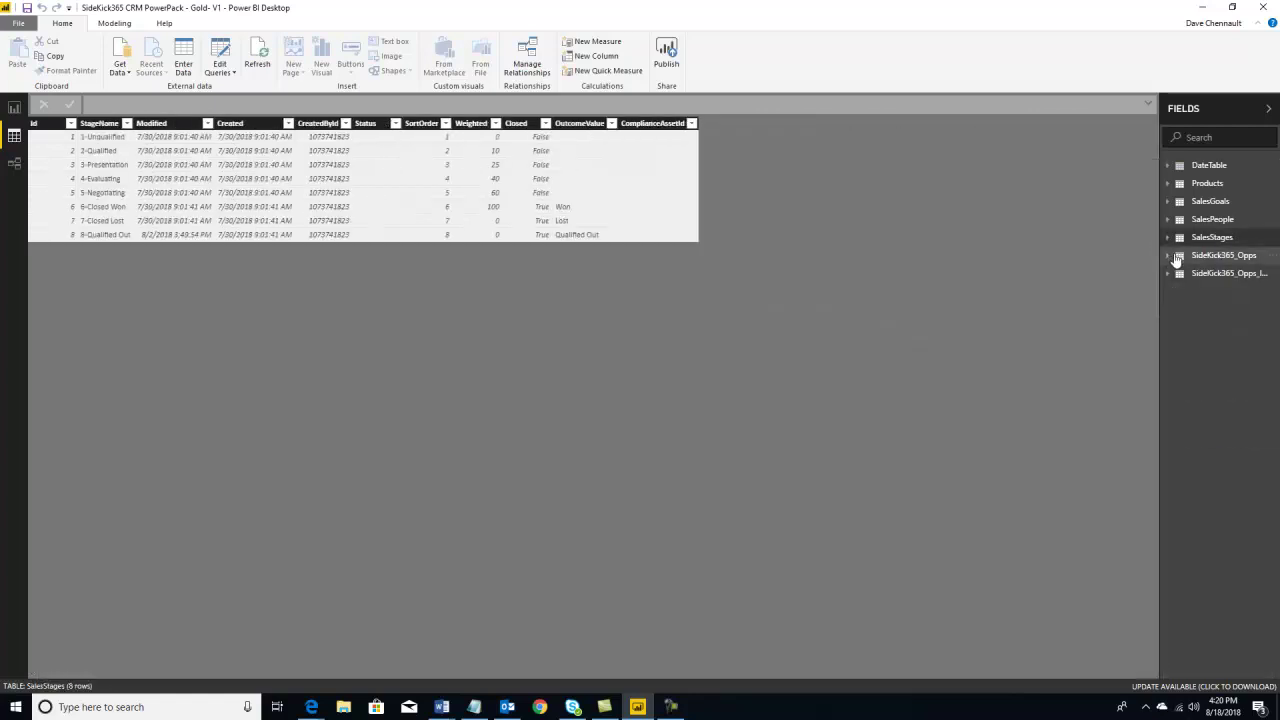
pyautogui.click(1195, 276)
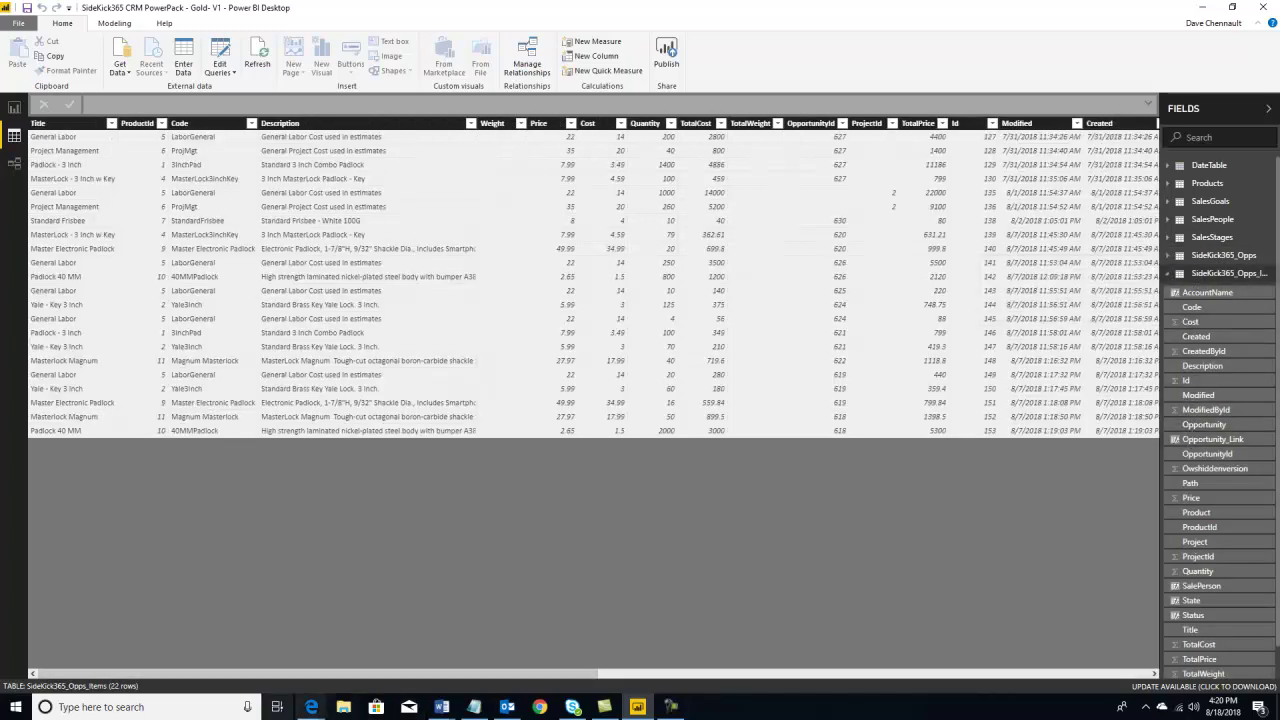
# Step: Switch to Edge, open Opportunities on the CRM site, and return to the published SideKick365 CRM PowerPack report
pyautogui.moveTo(313, 708)
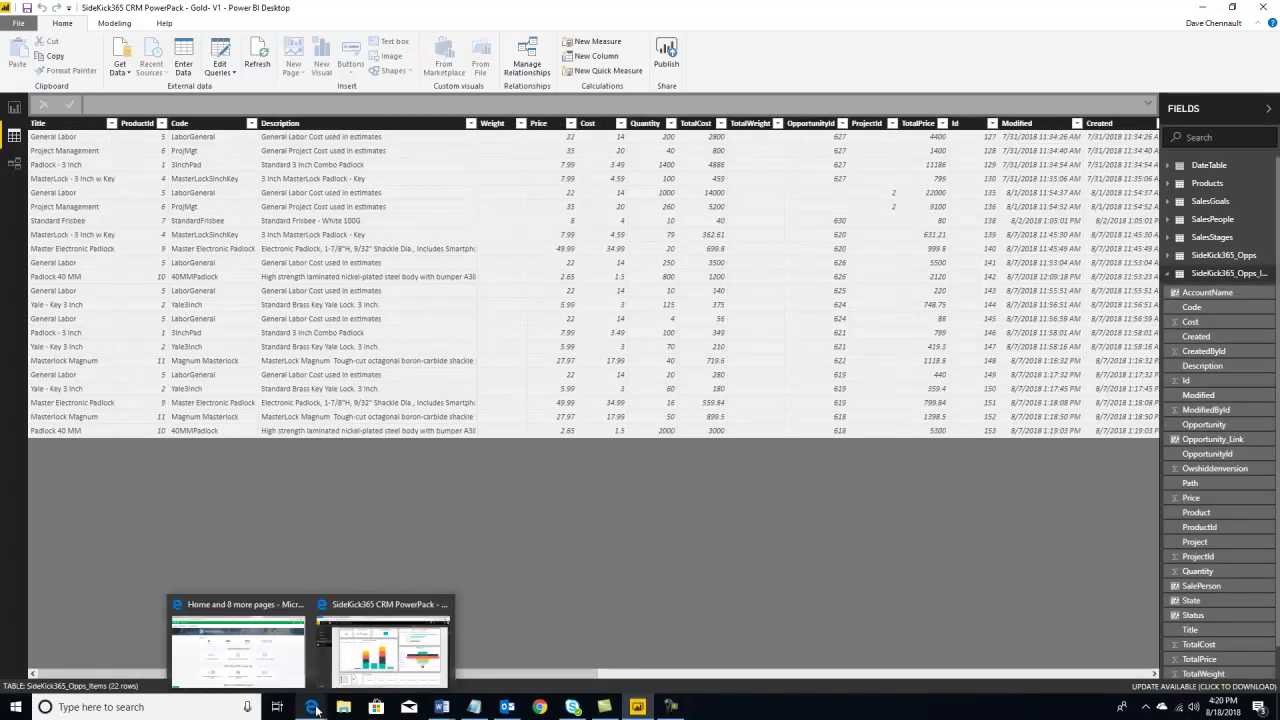
pyautogui.click(380, 622)
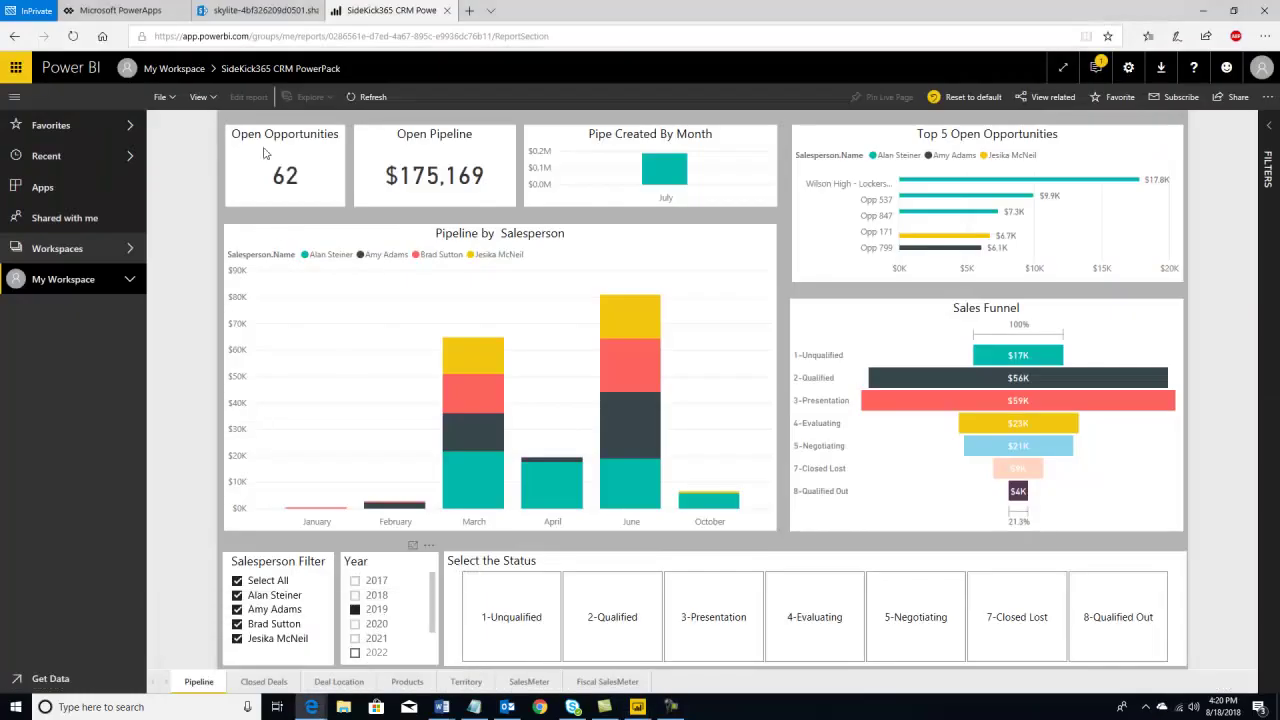
pyautogui.click(257, 12)
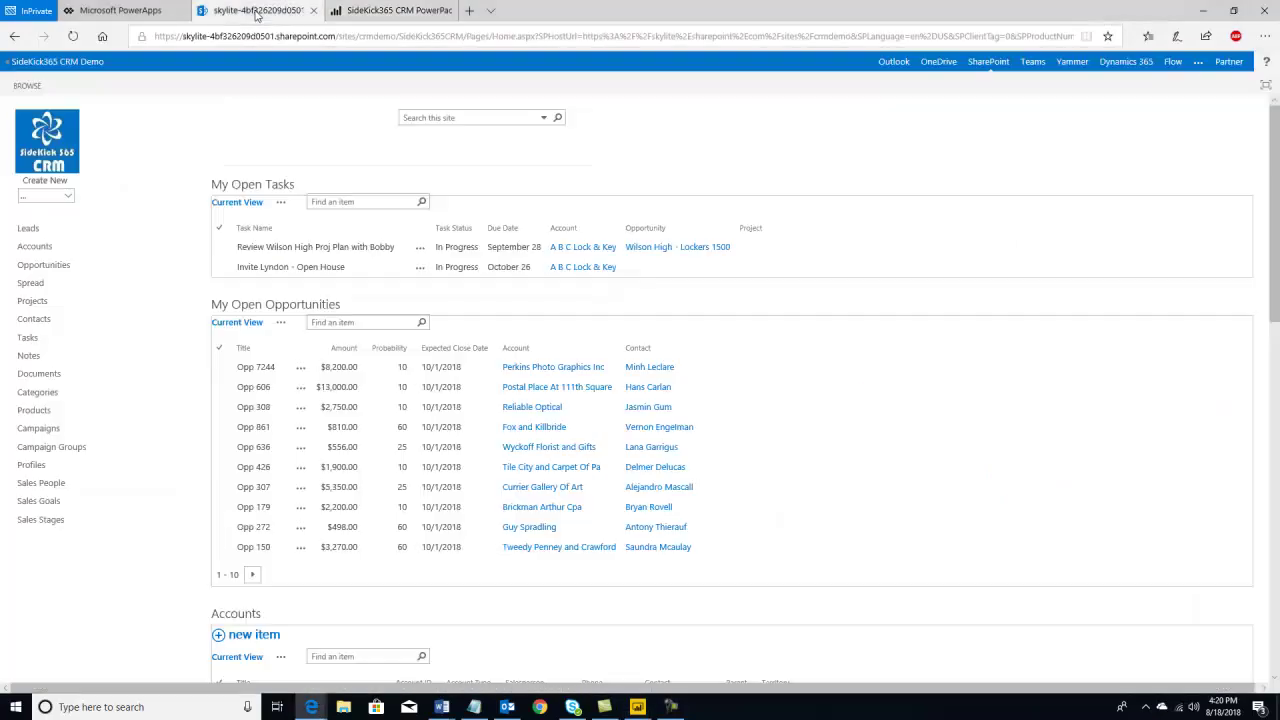
pyautogui.click(43, 266)
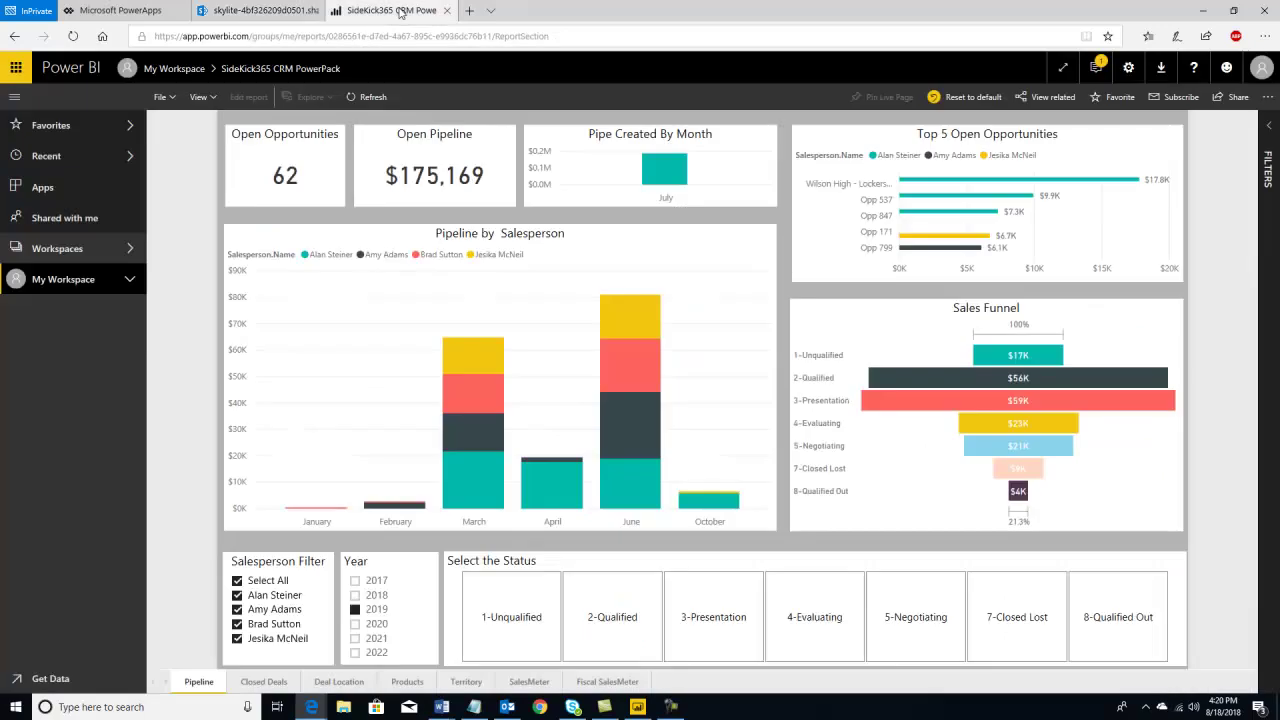
pyautogui.click(402, 14)
pyautogui.moveTo(273, 17)
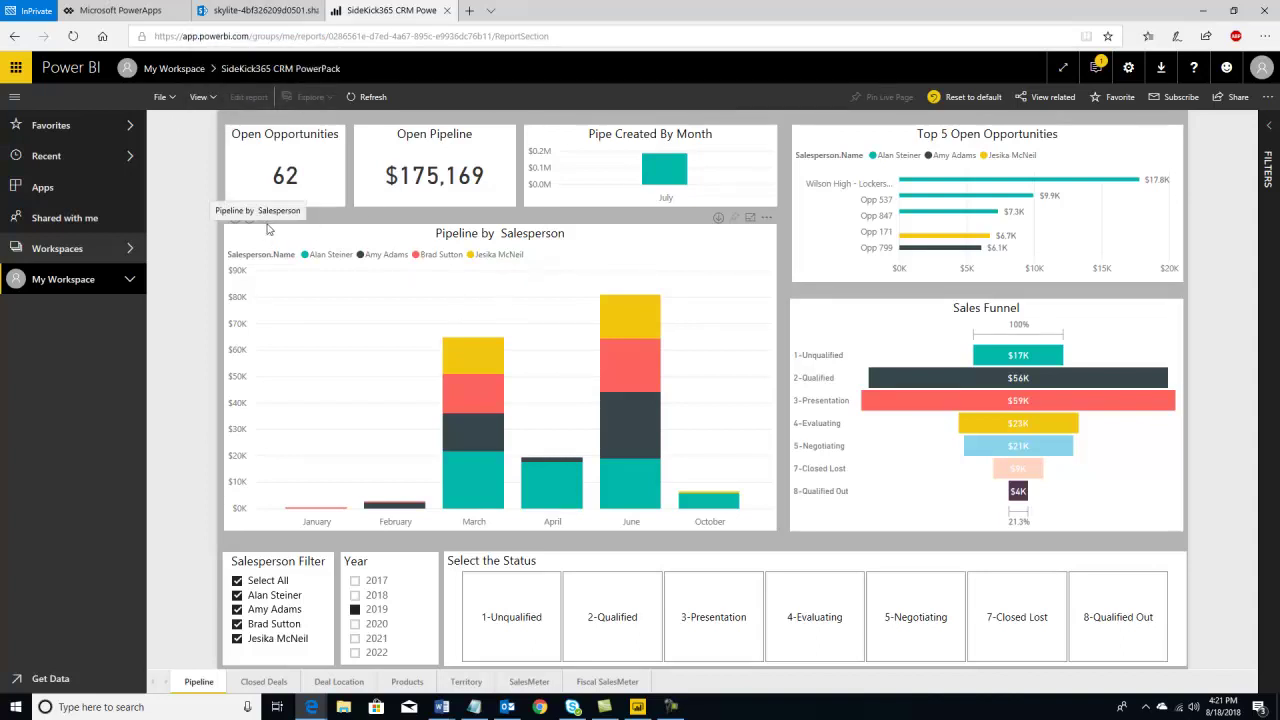
# Step: Switch to Power BI Desktop's report view and select the Top 5 Open Opportunities chart to inspect its fields and filters
pyautogui.click(639, 707)
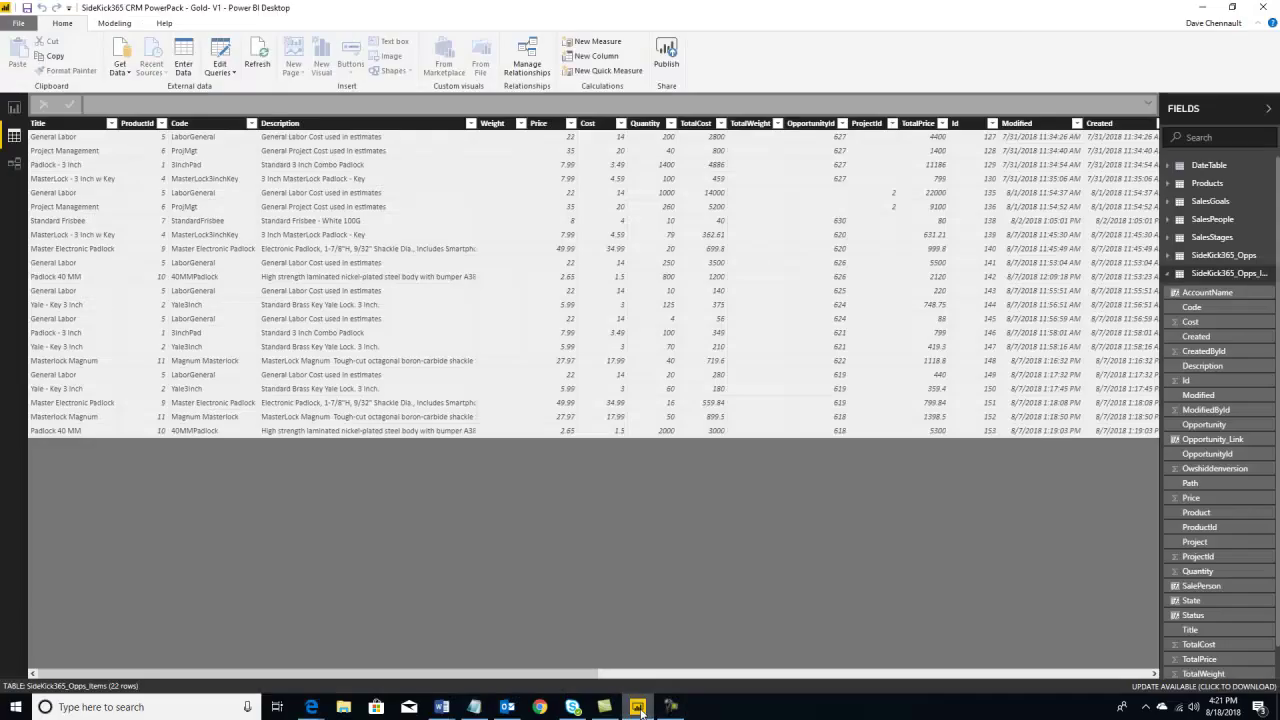
pyautogui.click(13, 110)
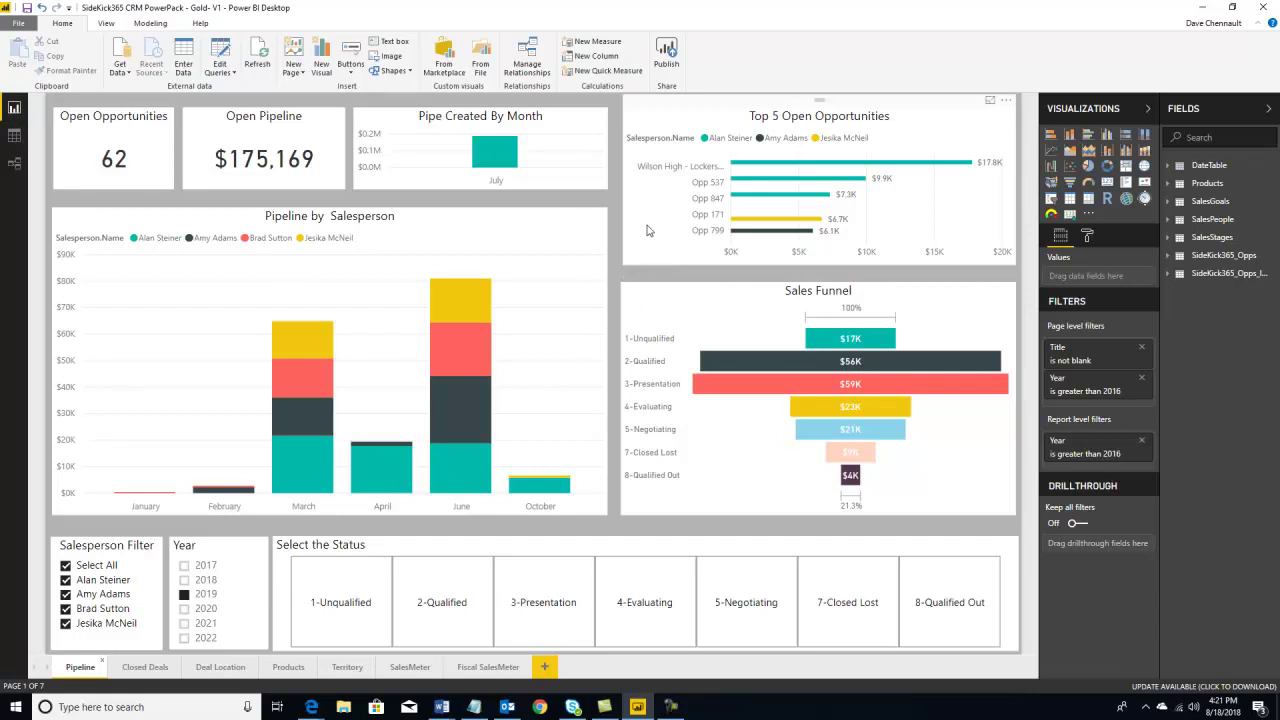
pyautogui.click(646, 230)
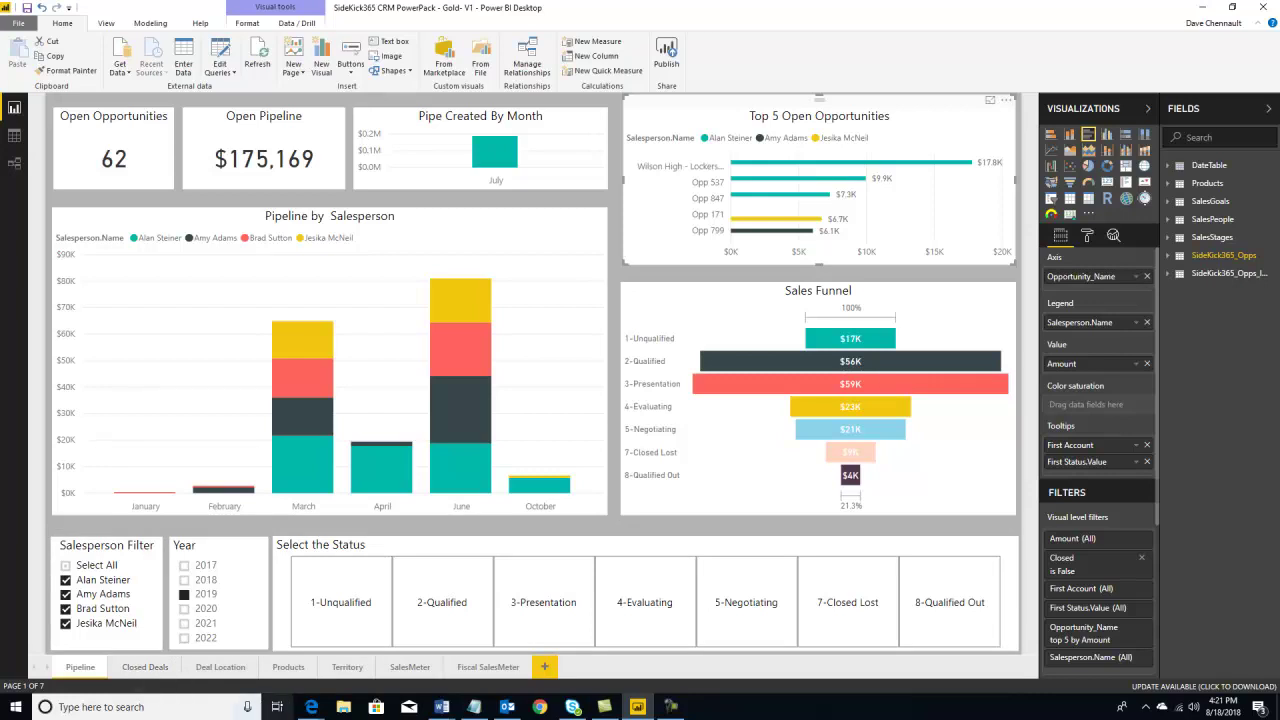
# Step: Switch to the published report in Edge and inspect the March segment details in the Pipeline by Salesperson chart
pyautogui.moveTo(310, 708)
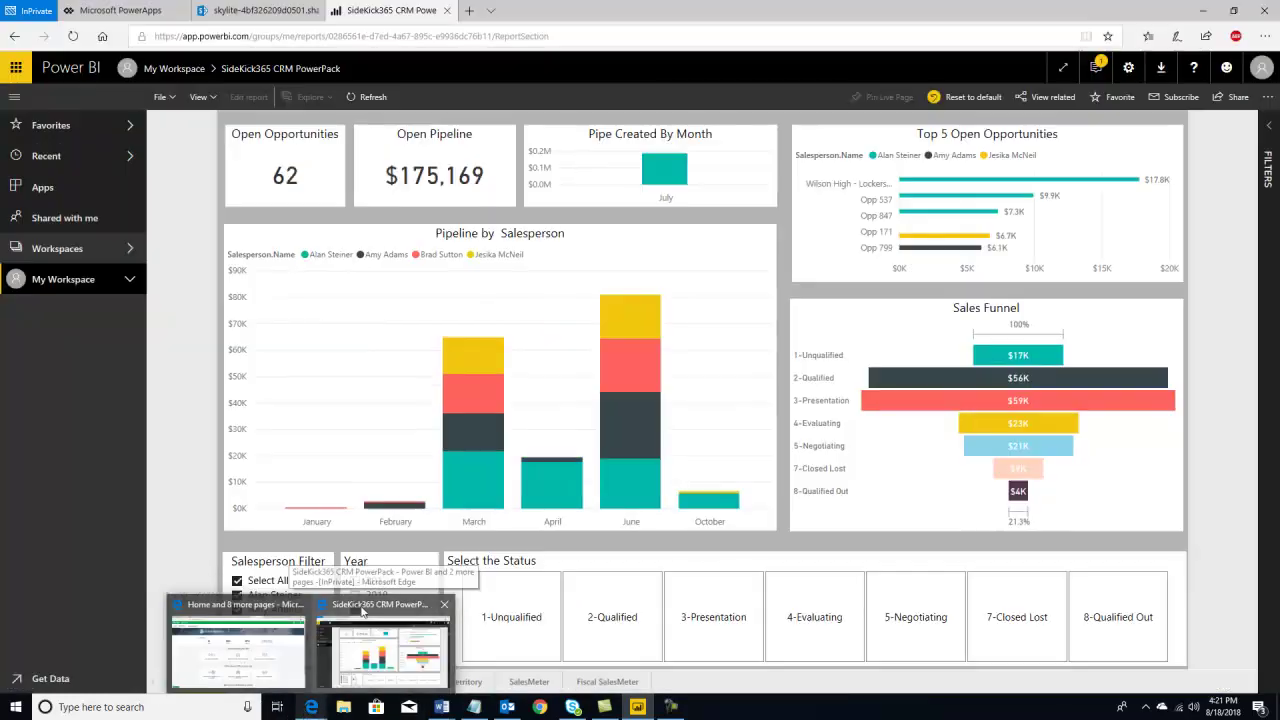
pyautogui.click(363, 612)
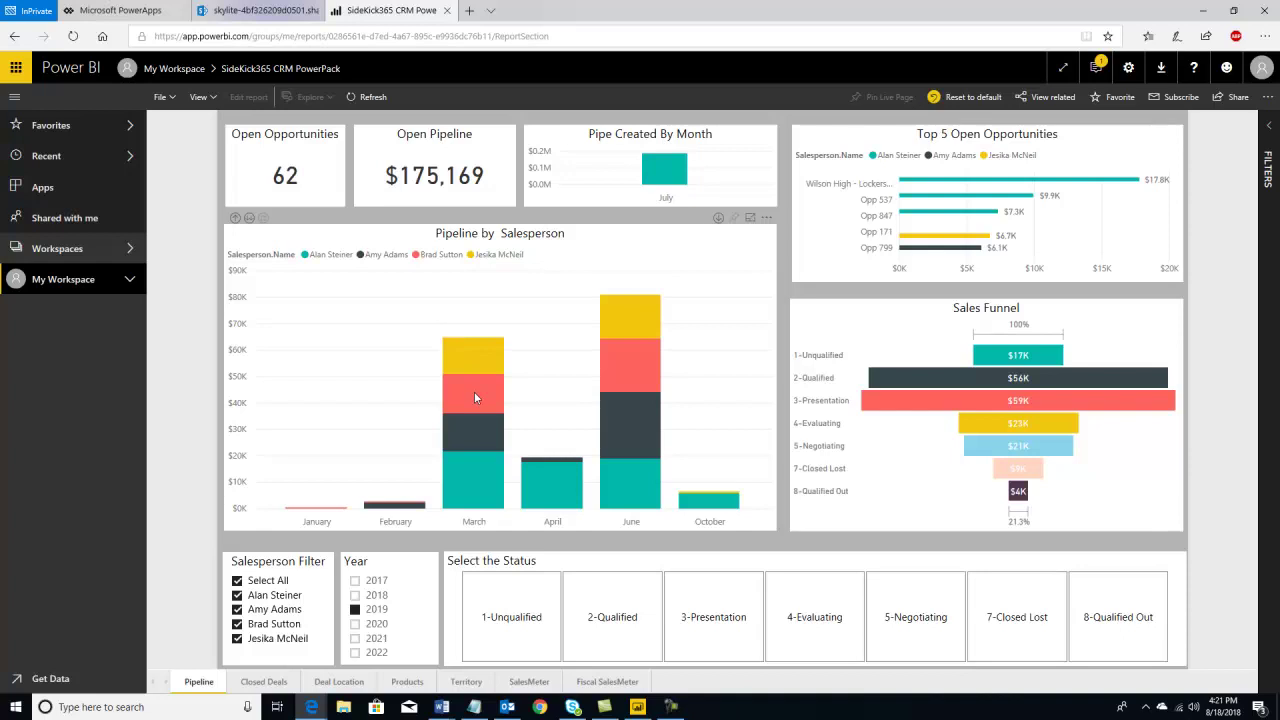
pyautogui.moveTo(479, 416)
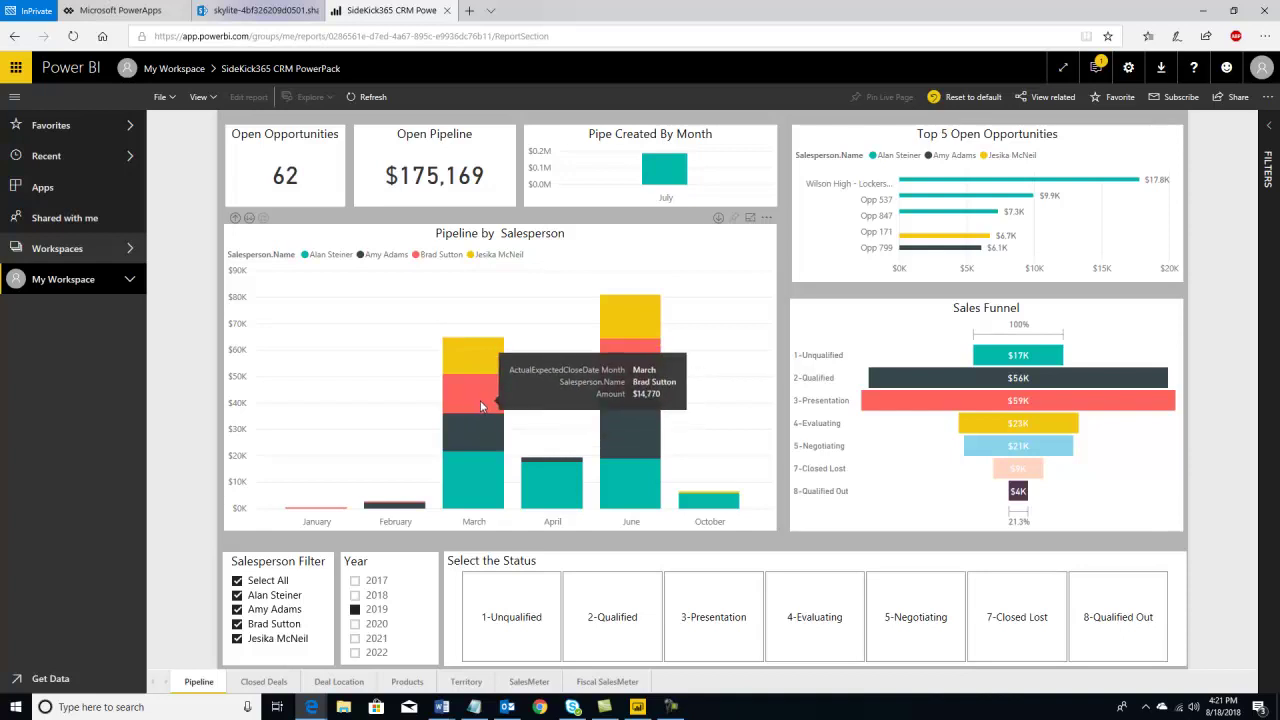
pyautogui.moveTo(457, 484)
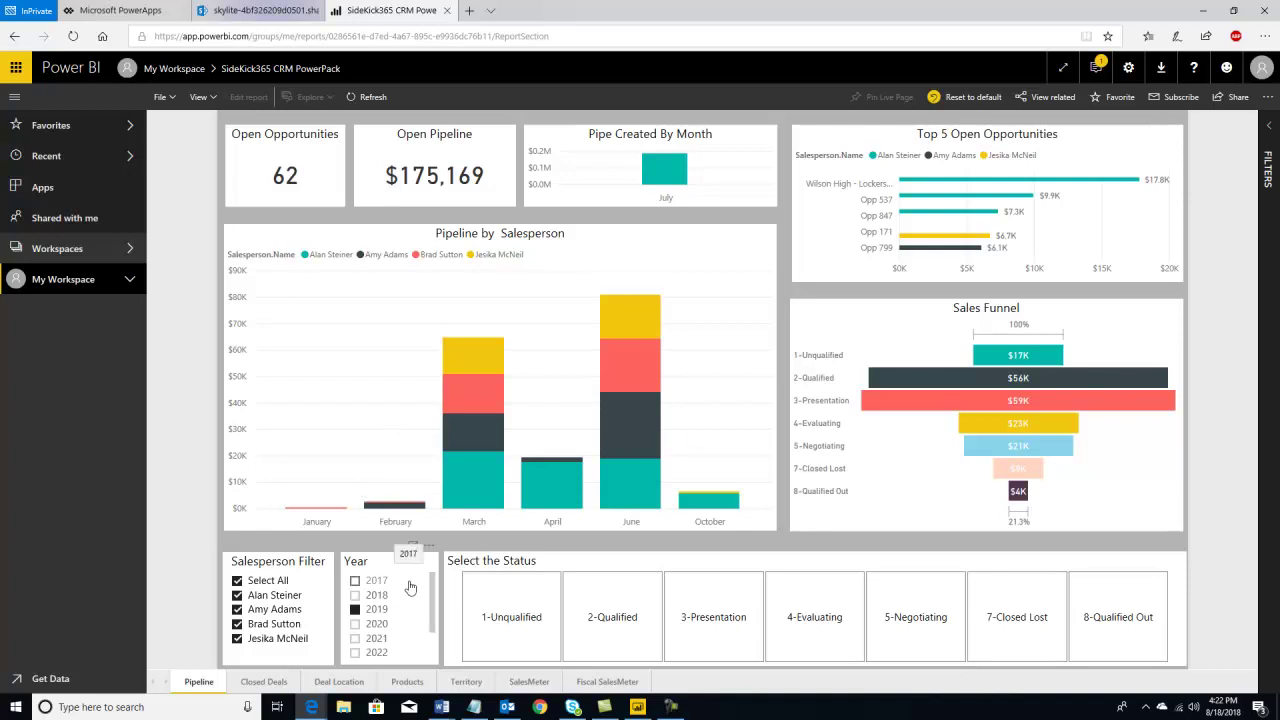
# Step: Open the Closed Deals page and filter it to the first salesperson listed
pyautogui.click(255, 684)
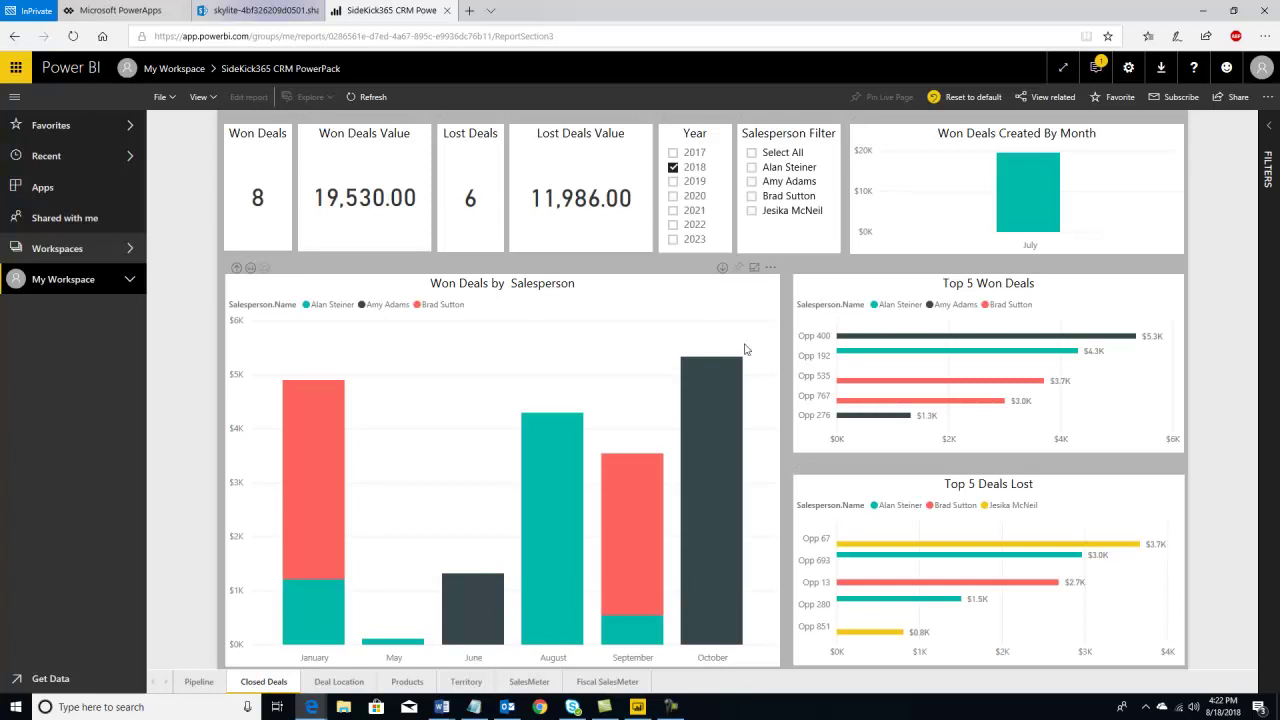
pyautogui.click(752, 167)
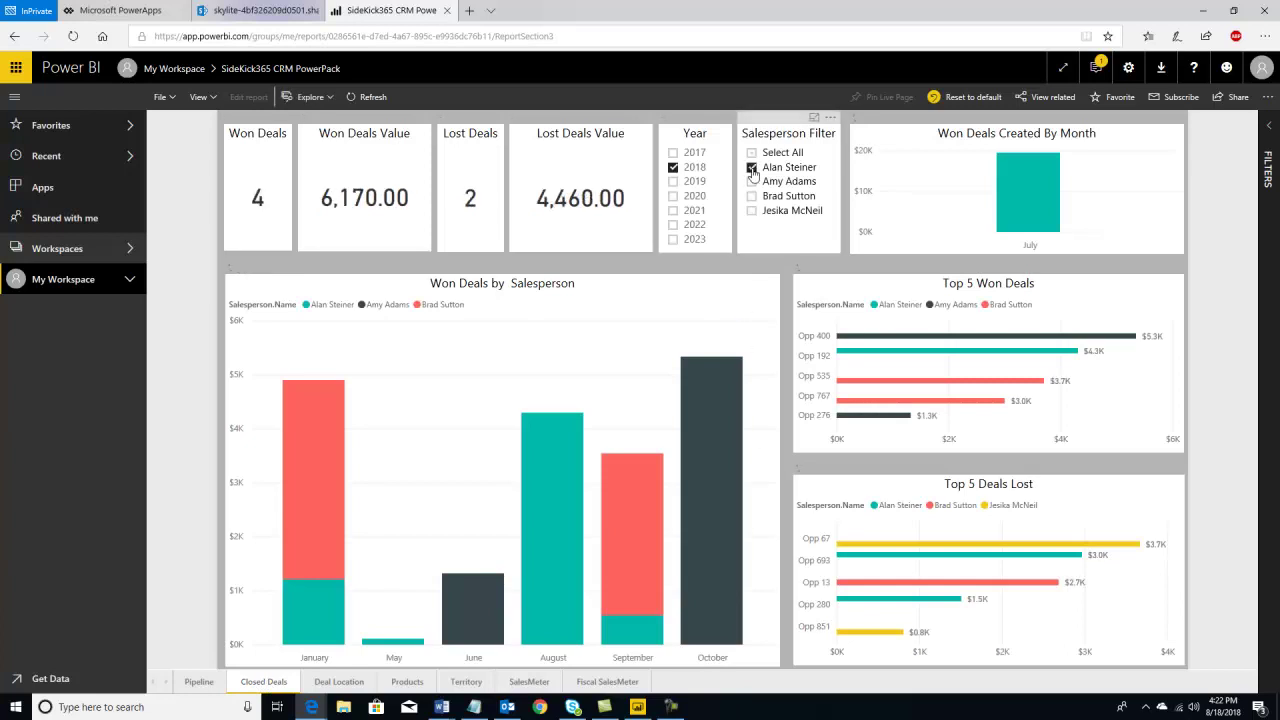
# Step: Add the second and third listed salespeople to the Closed Deals page's Salesperson Filter
pyautogui.click(752, 182)
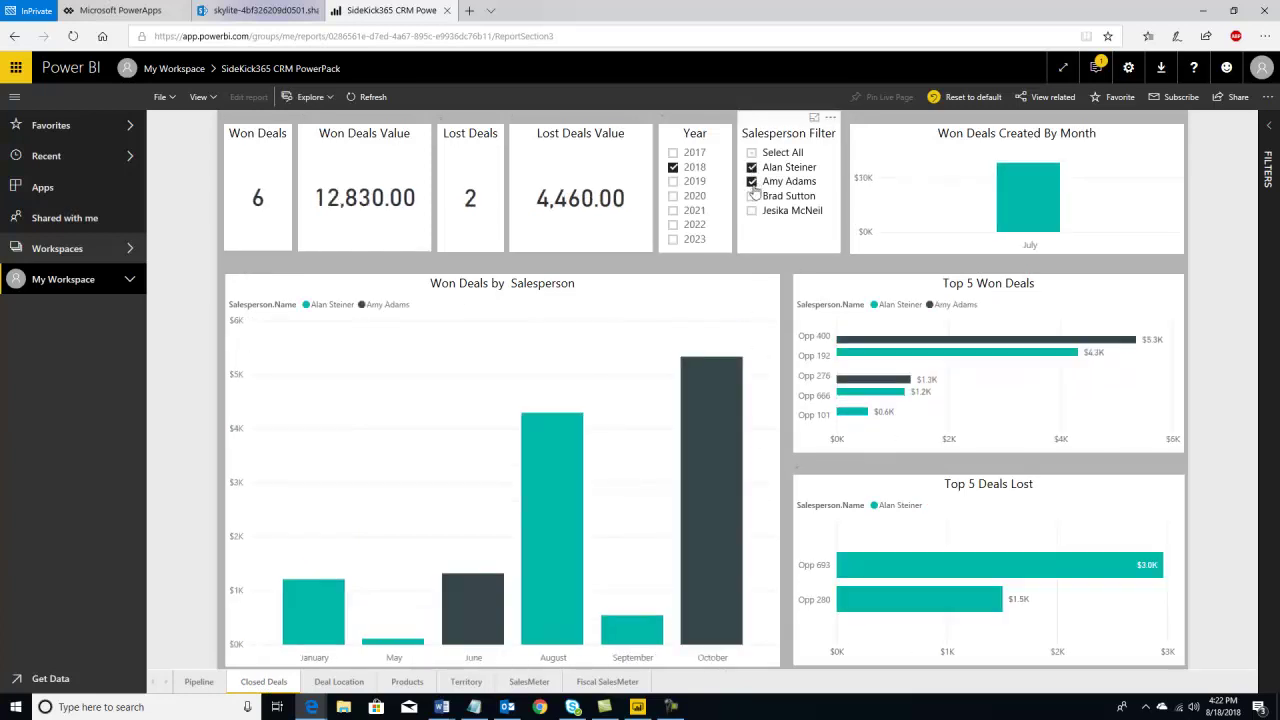
pyautogui.click(752, 196)
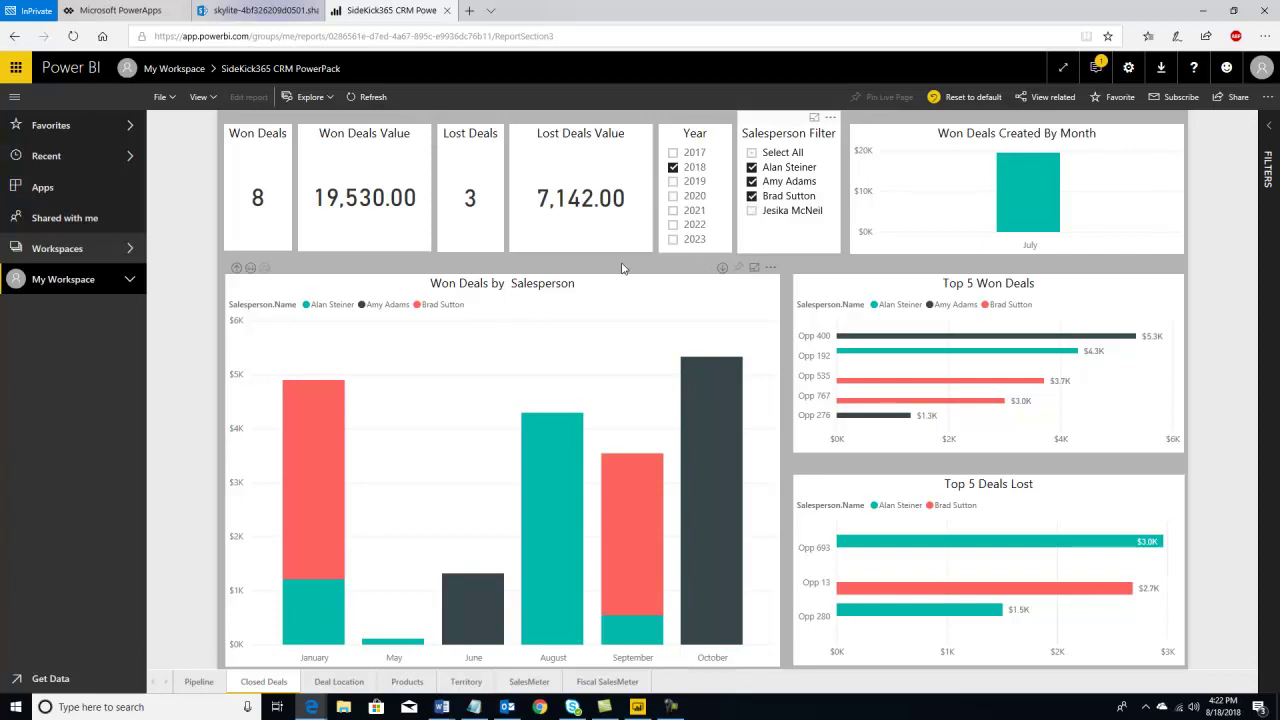
# Step: Open the Deal Location page, limit the Segment filter to Enterprise, and filter the pipeline by 2020, 2019 and 2021 in turn
pyautogui.click(339, 681)
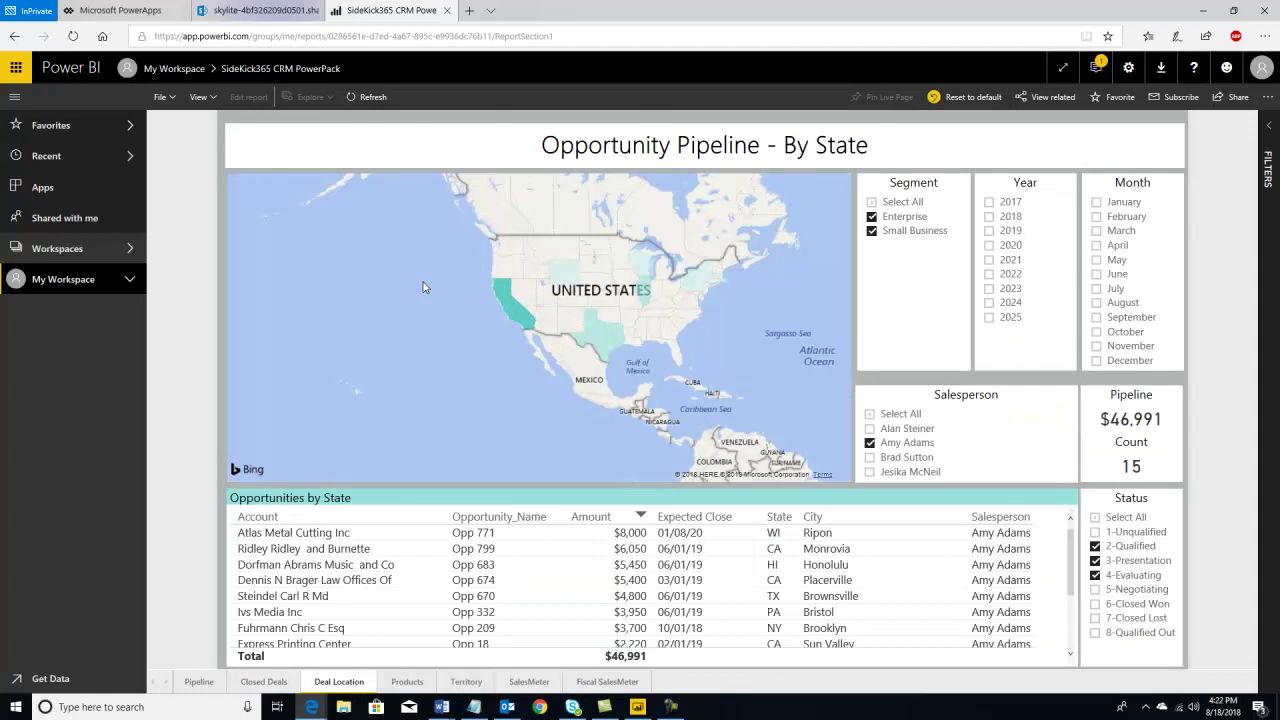
pyautogui.click(872, 217)
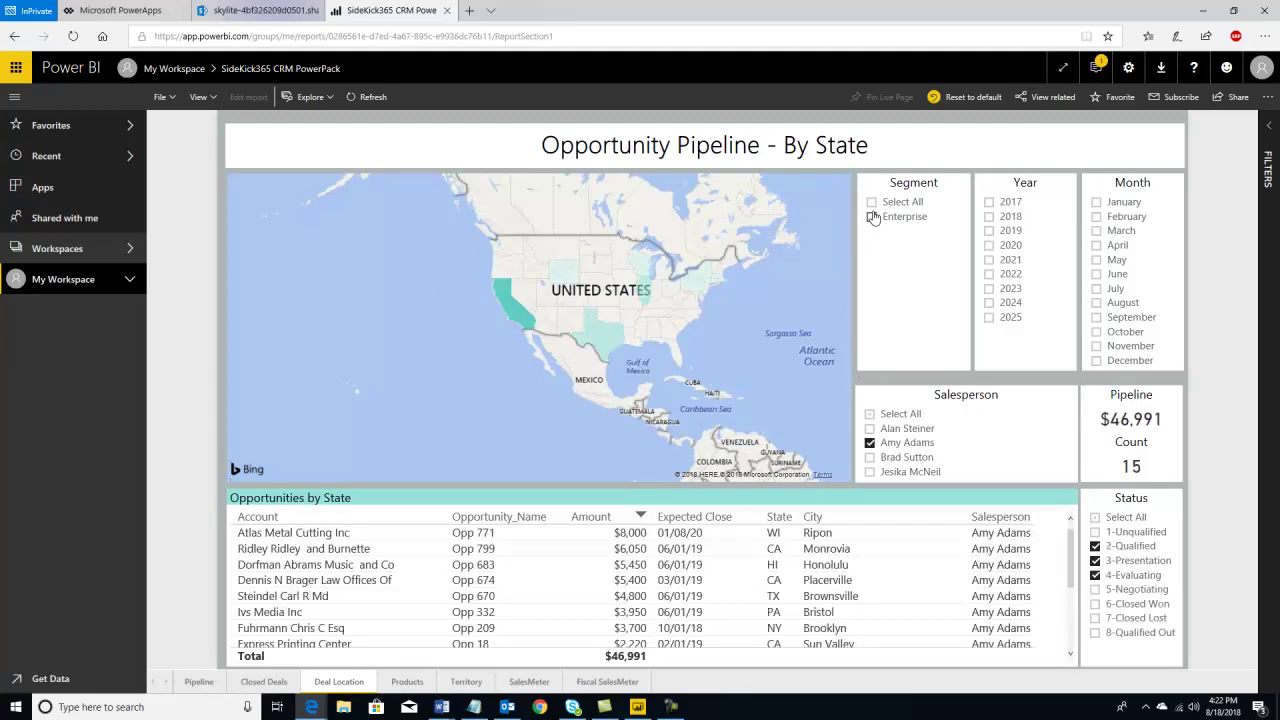
pyautogui.click(872, 217)
pyautogui.click(989, 245)
pyautogui.click(989, 231)
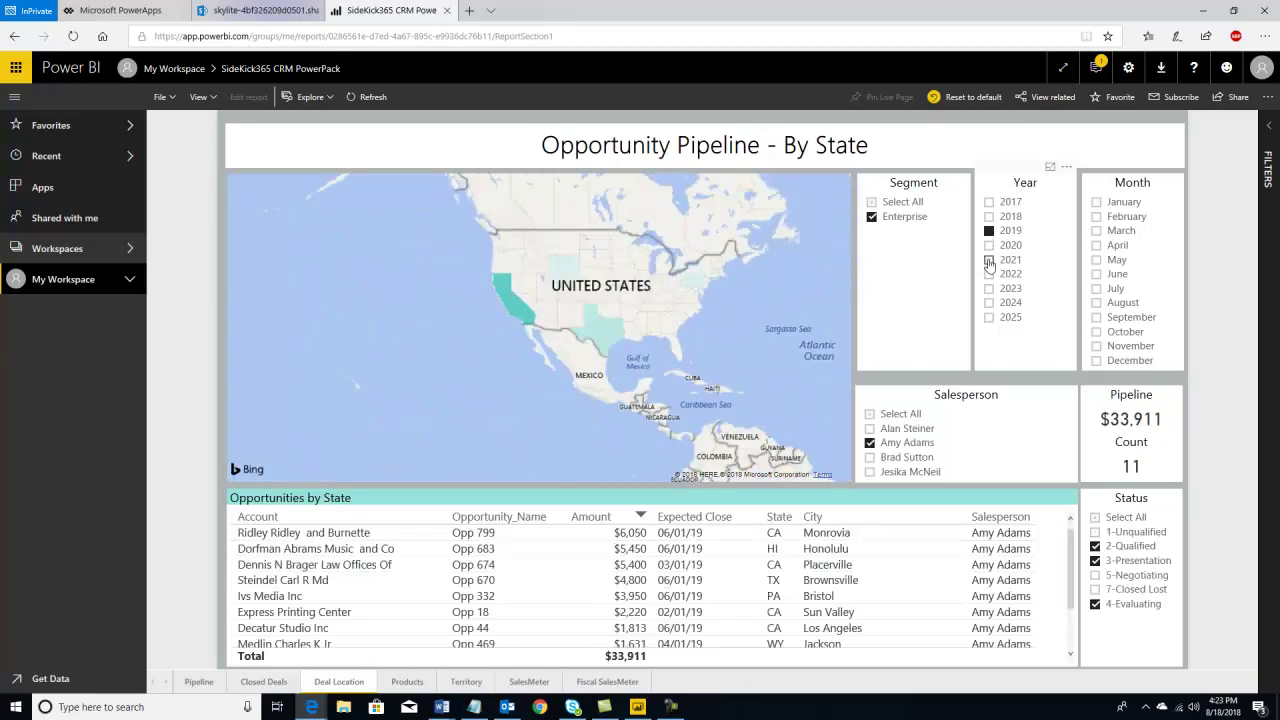
pyautogui.click(989, 260)
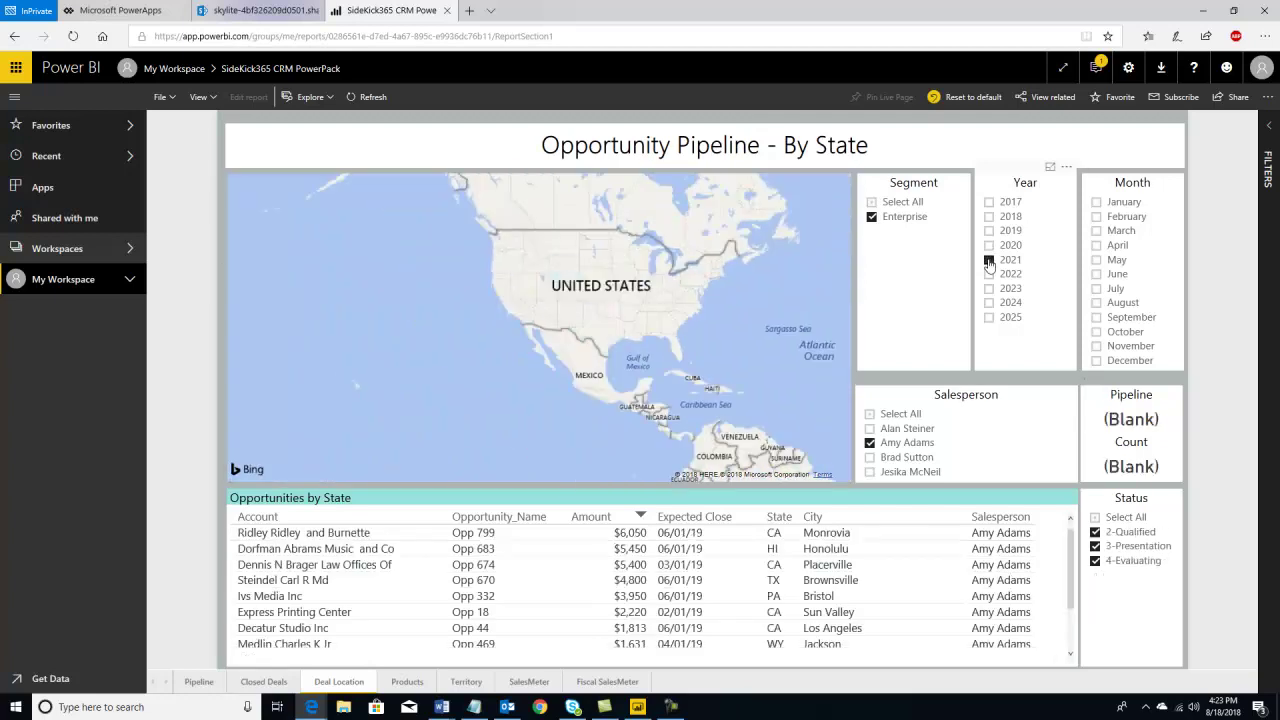
# Step: Include all salespeople and all segments in the Deal Location filters and set the Year filter to 2018
pyautogui.click(870, 429)
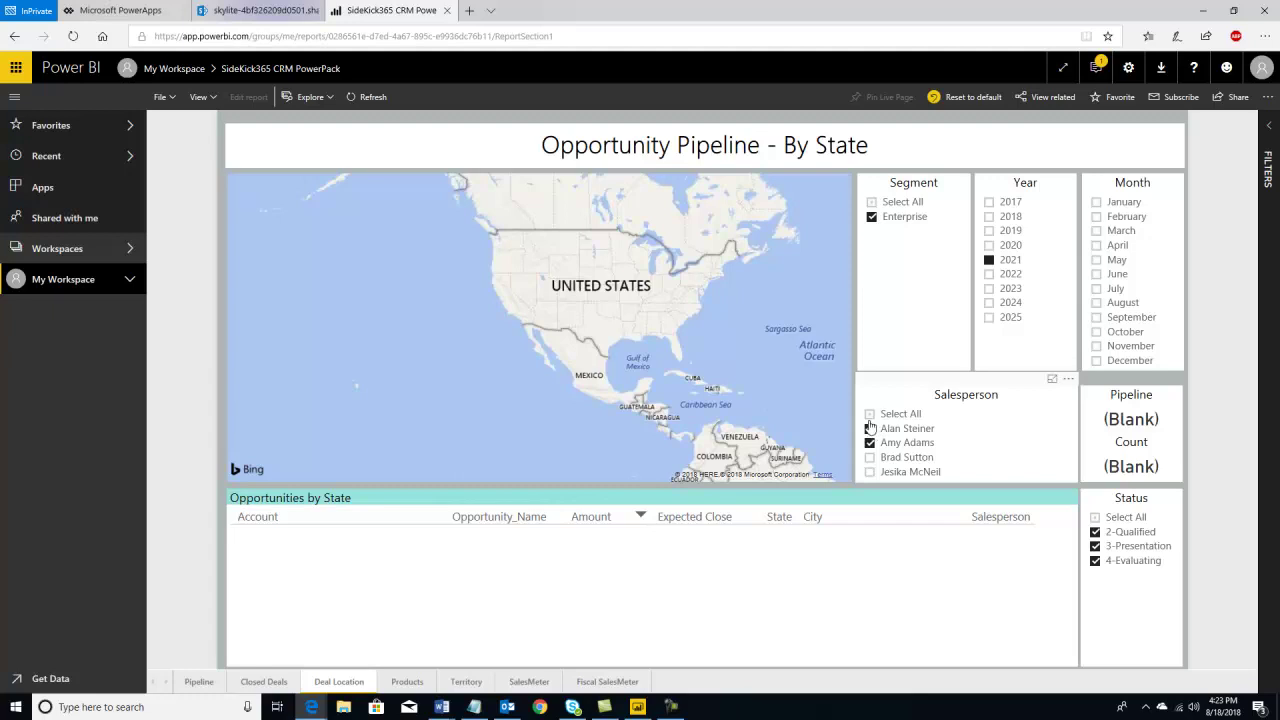
pyautogui.click(870, 414)
pyautogui.click(872, 203)
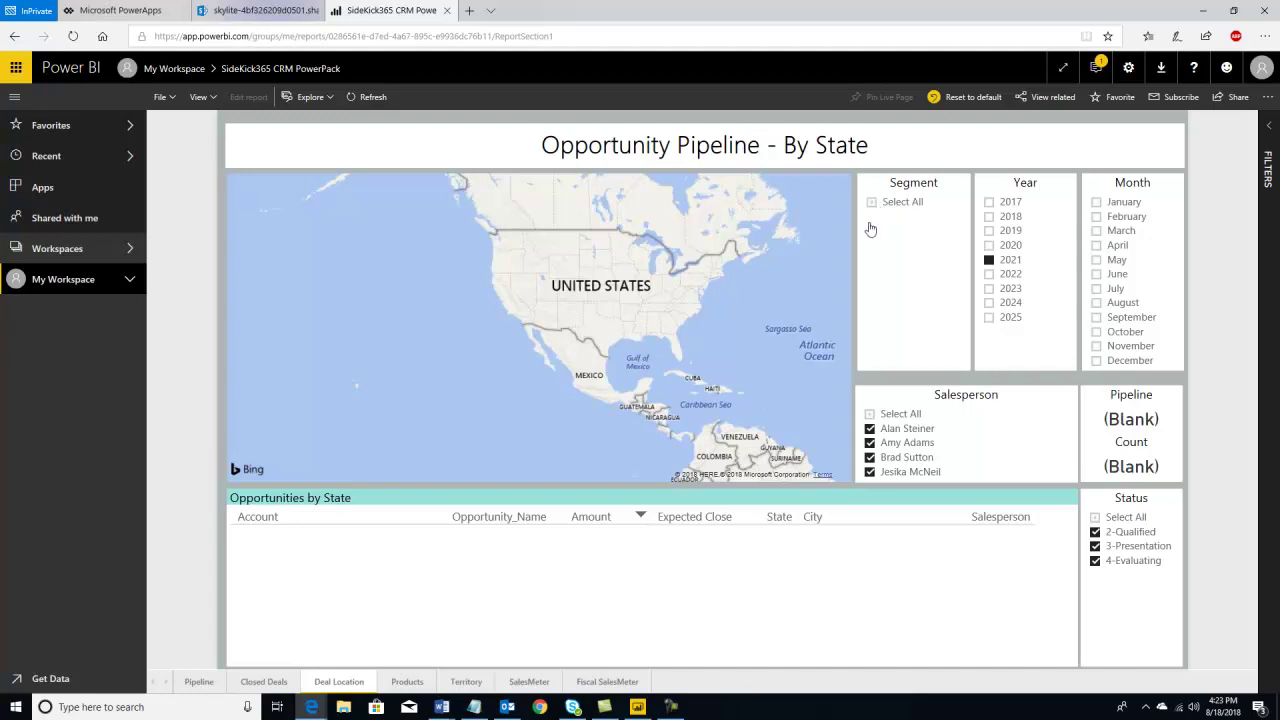
pyautogui.click(989, 245)
pyautogui.click(989, 217)
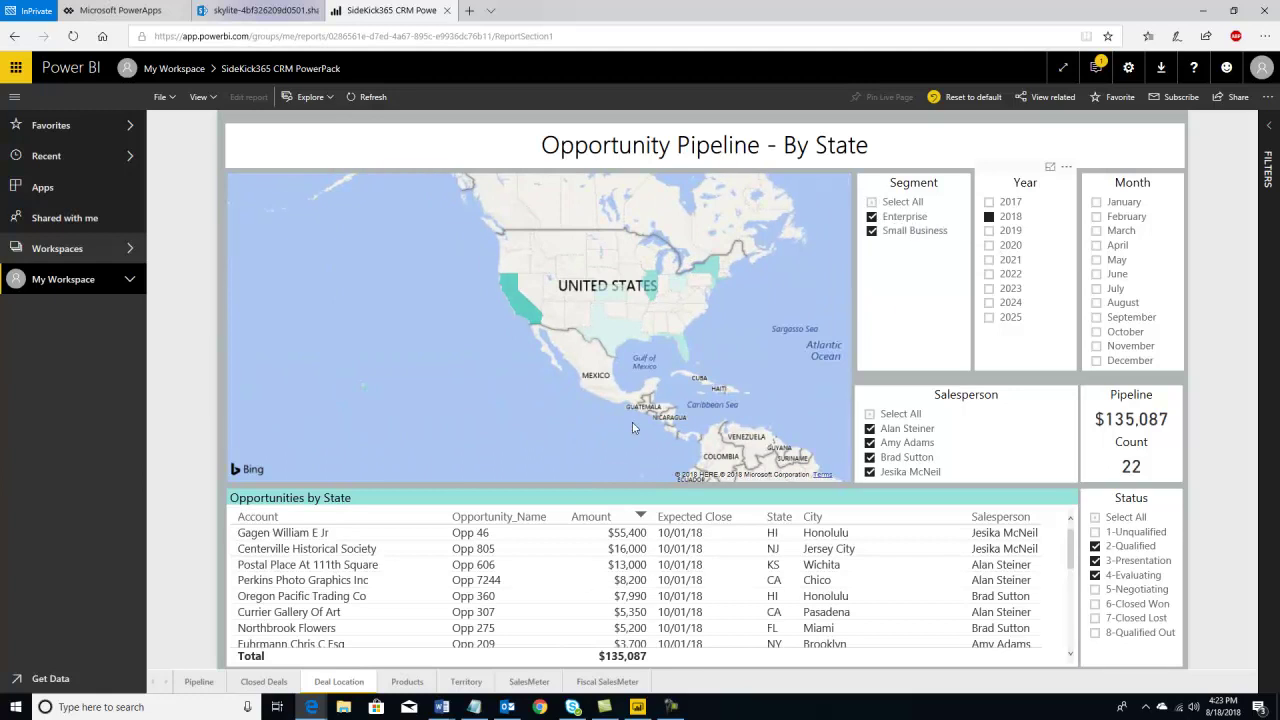
# Step: Review the report's Products, Territory and Fiscal SalesMeter pages one after another
pyautogui.click(408, 682)
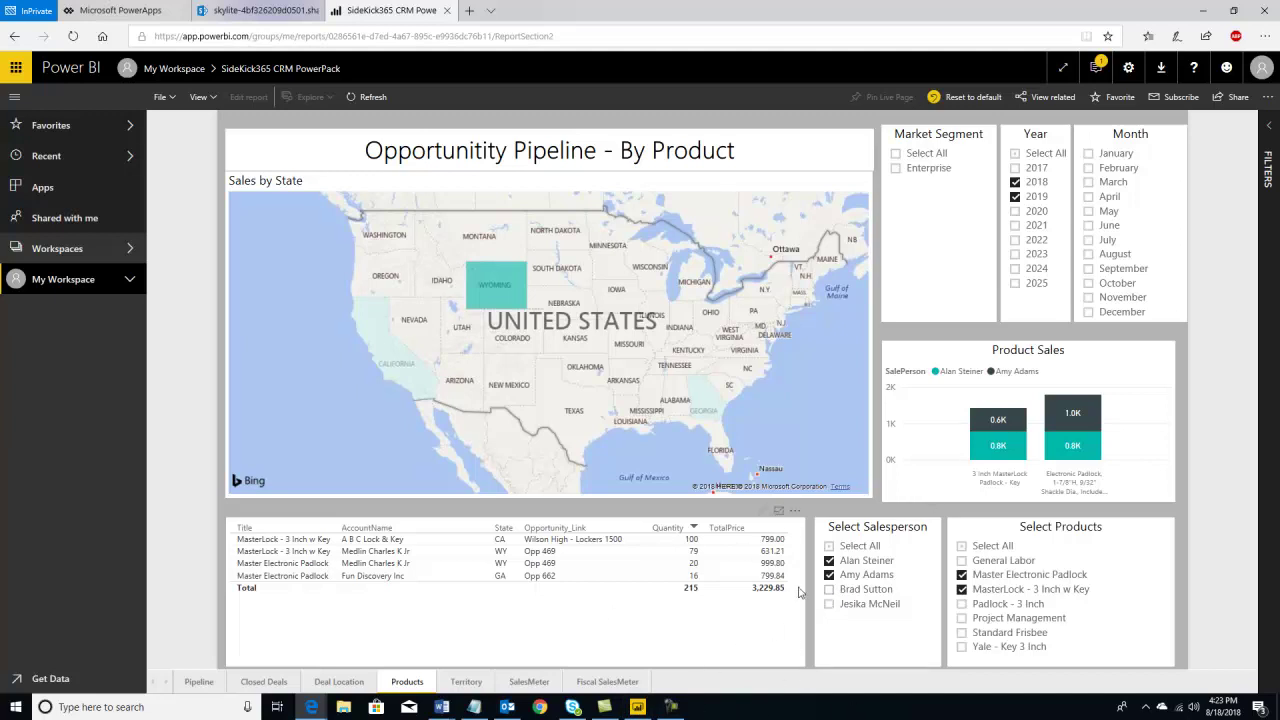
pyautogui.click(469, 683)
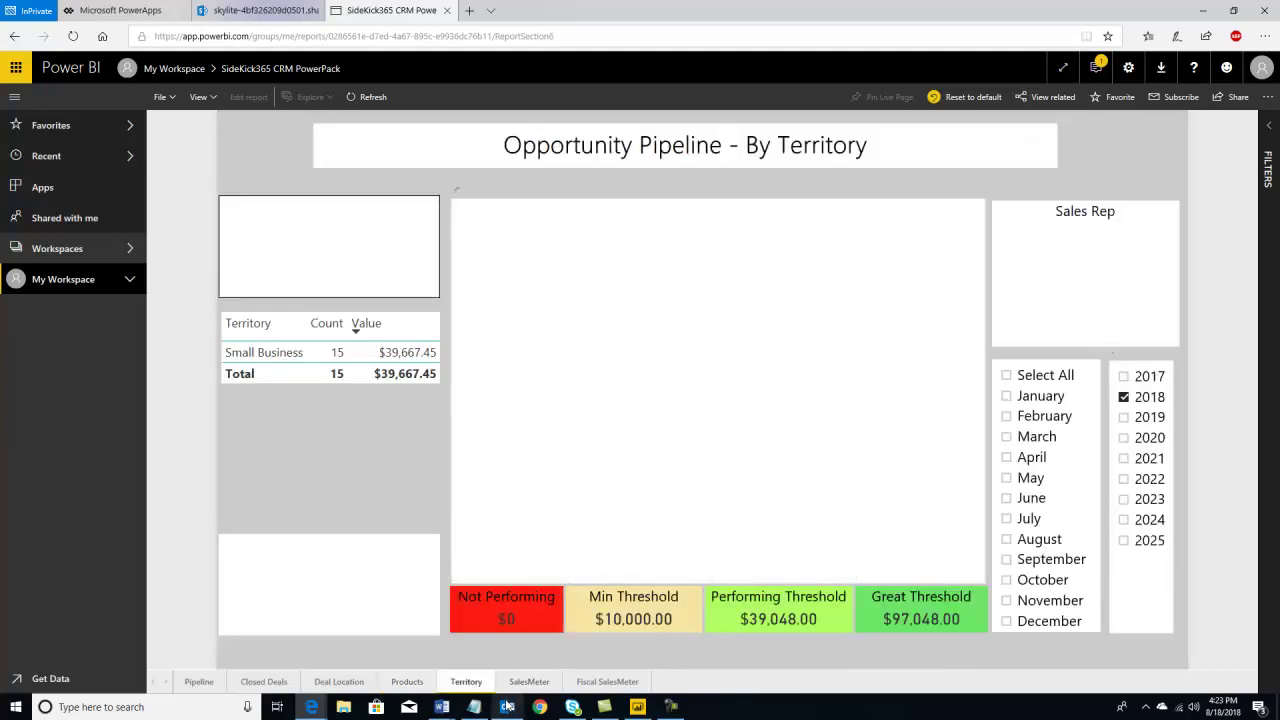
pyautogui.moveTo(510, 697)
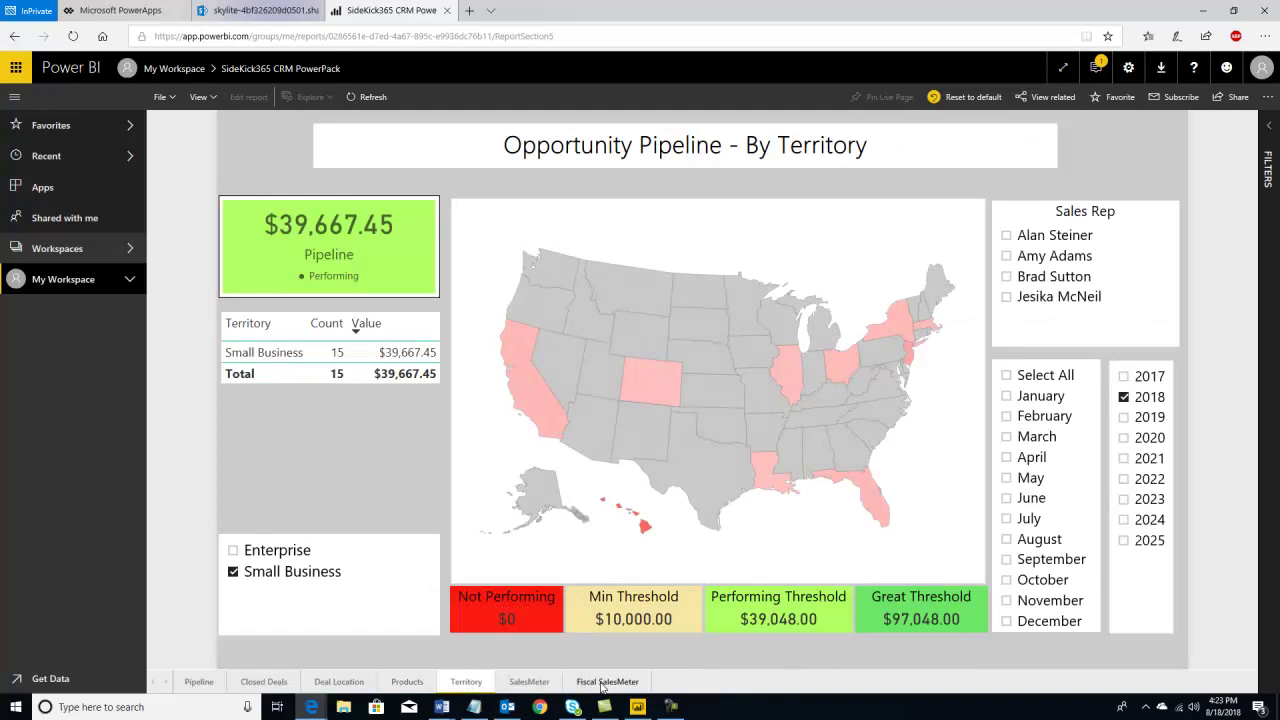
pyautogui.click(604, 682)
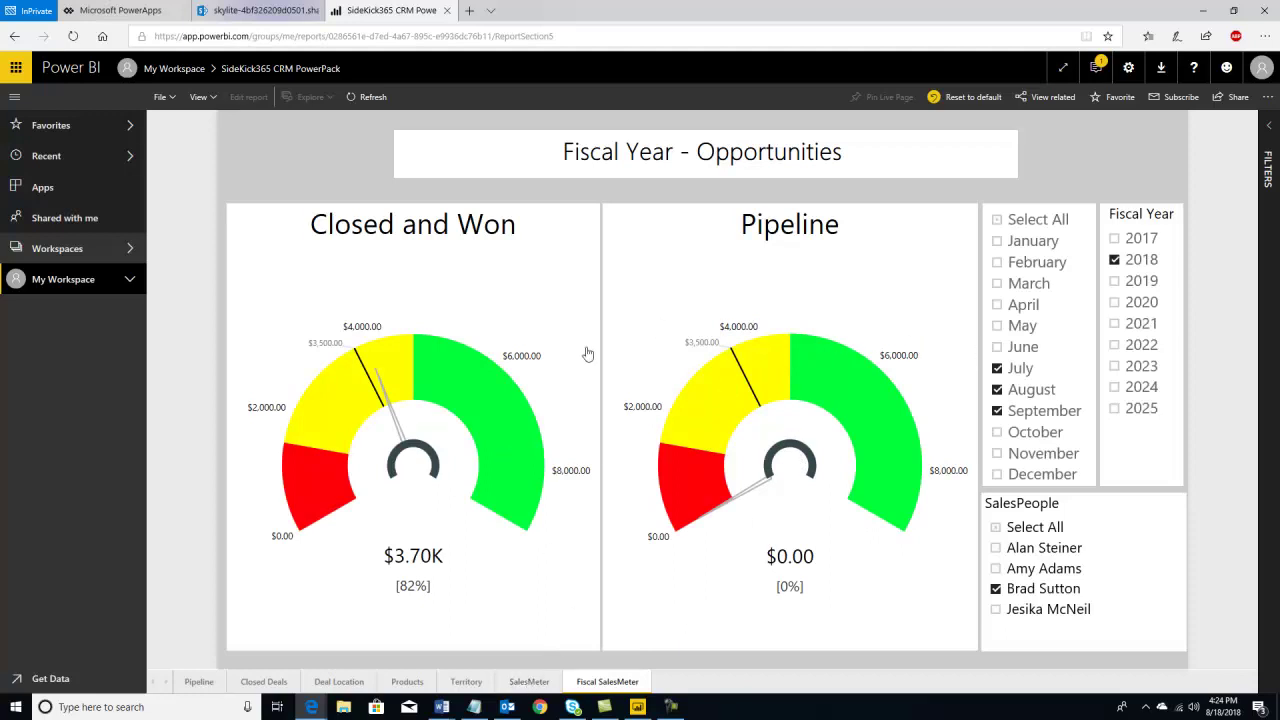
# Step: Look at the Opportunities list on the CRM site, and return to the published report's Pipeline page
pyautogui.click(226, 14)
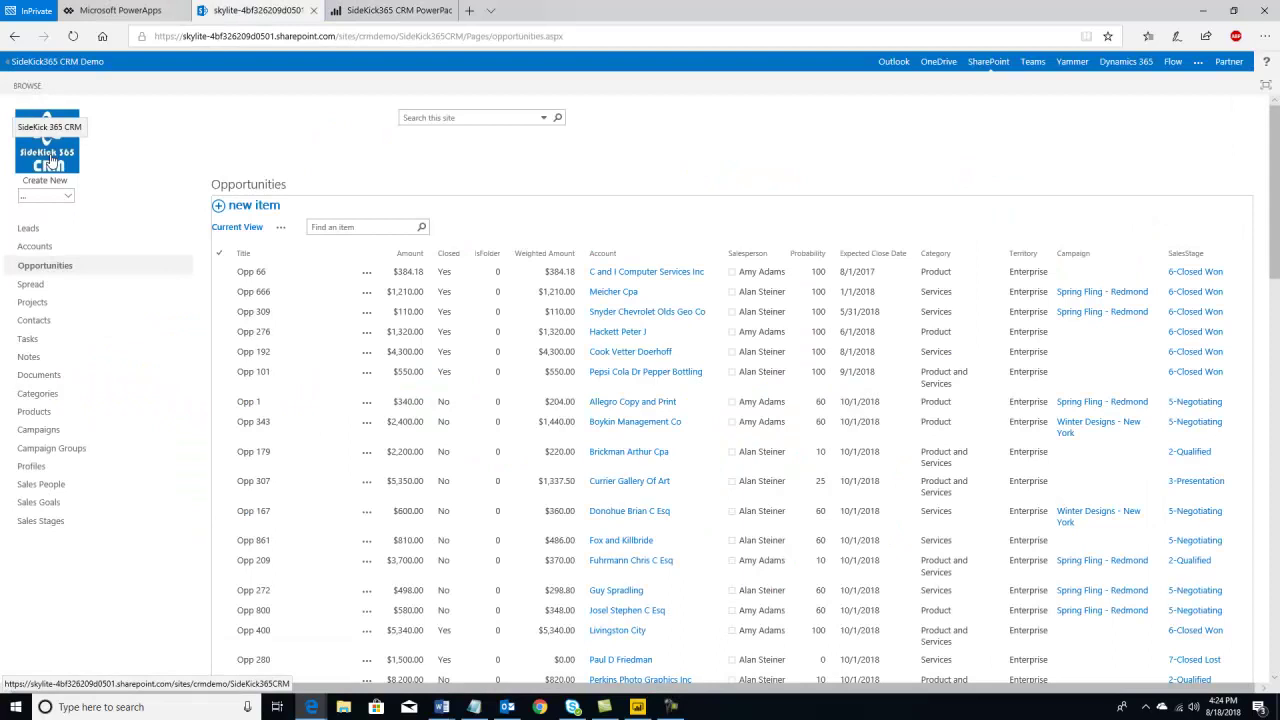
pyautogui.click(340, 12)
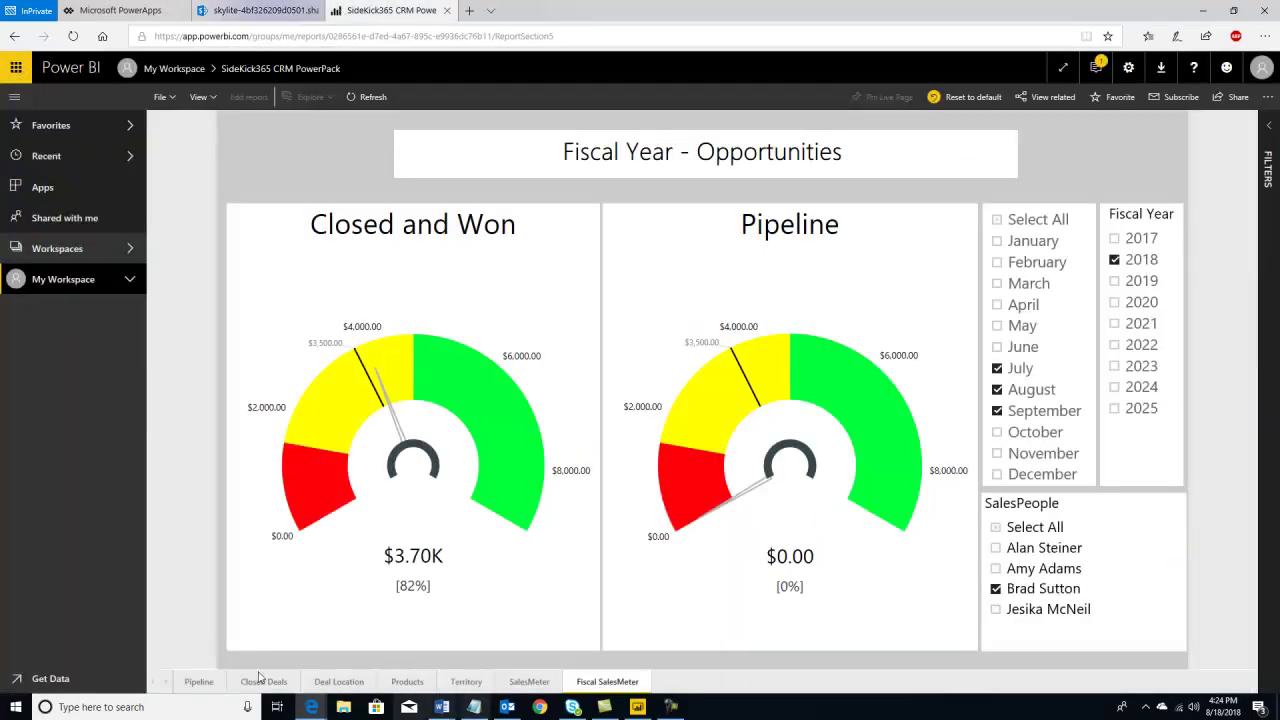
pyautogui.click(199, 682)
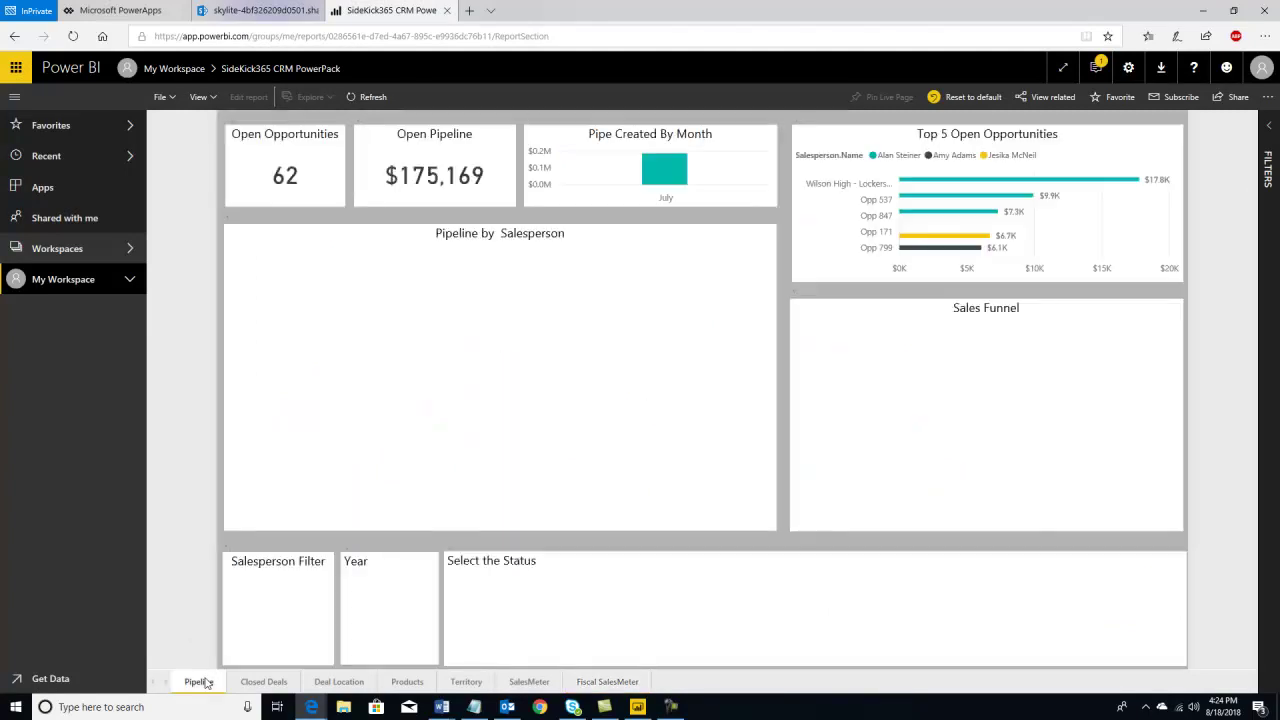
pyautogui.moveTo(452, 365)
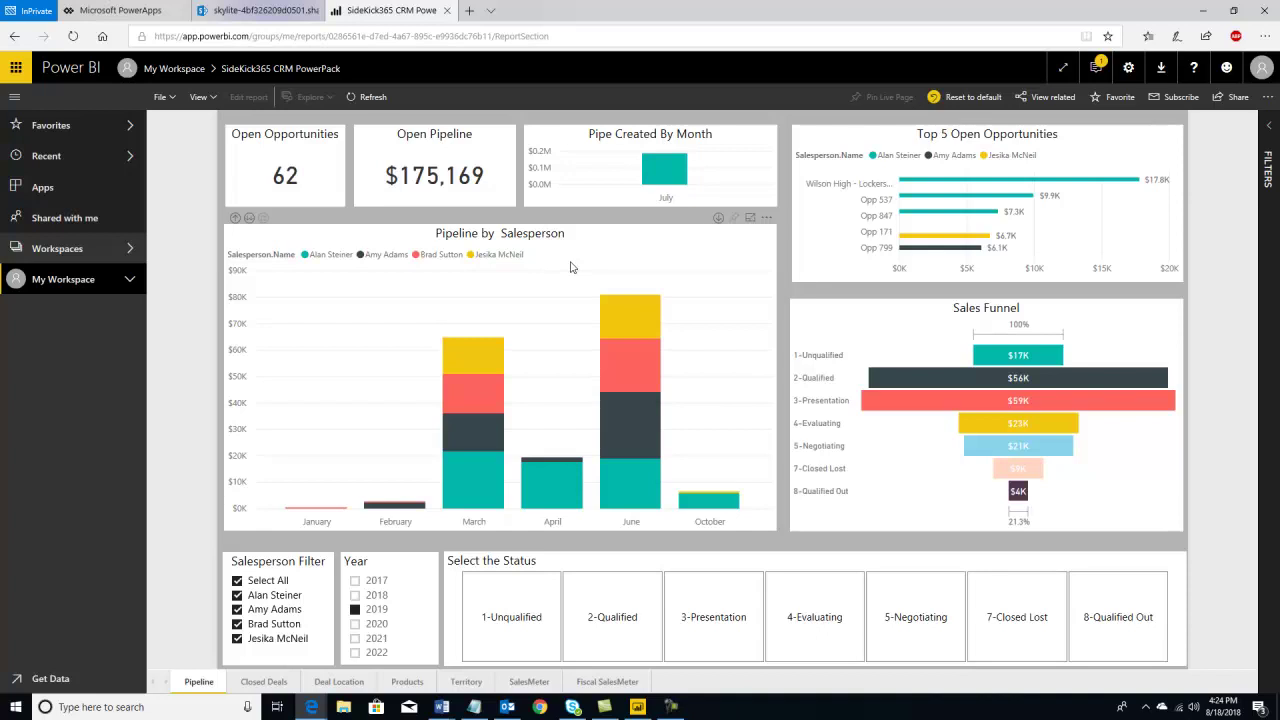
# Step: Revisit the CRM site's Opportunities list and switch to the report in Power BI Desktop
pyautogui.click(257, 10)
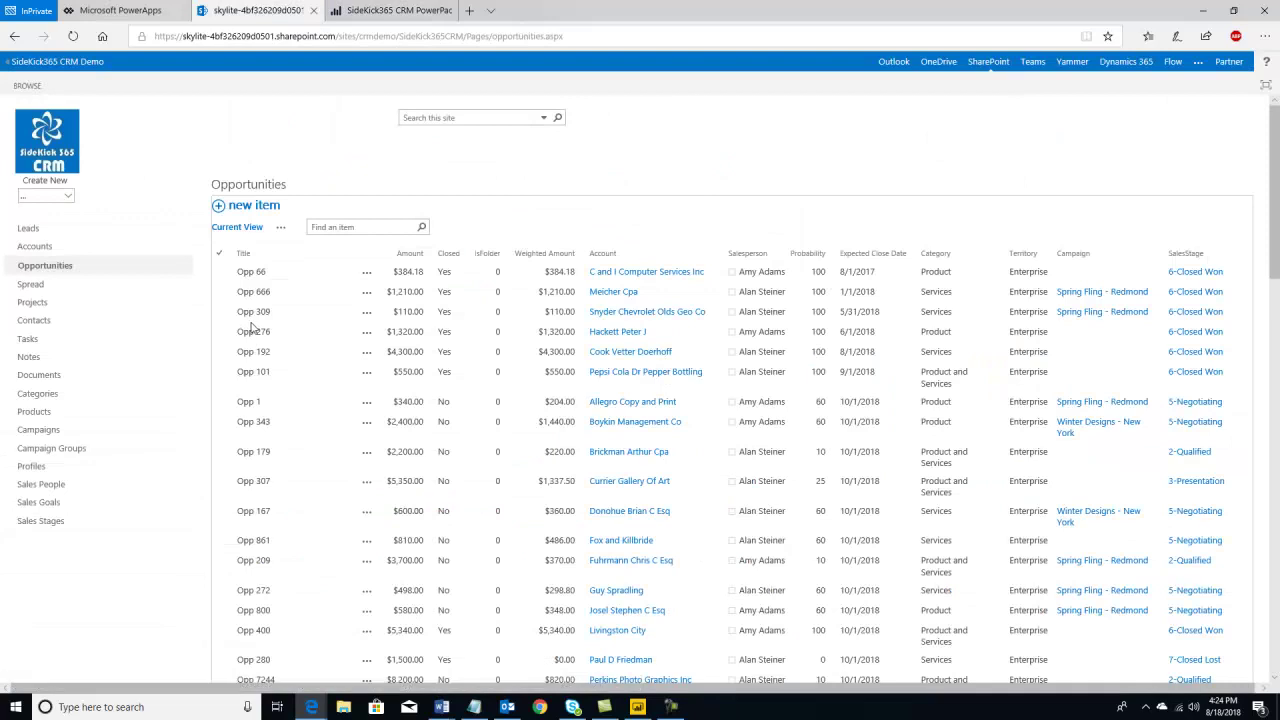
pyautogui.click(638, 707)
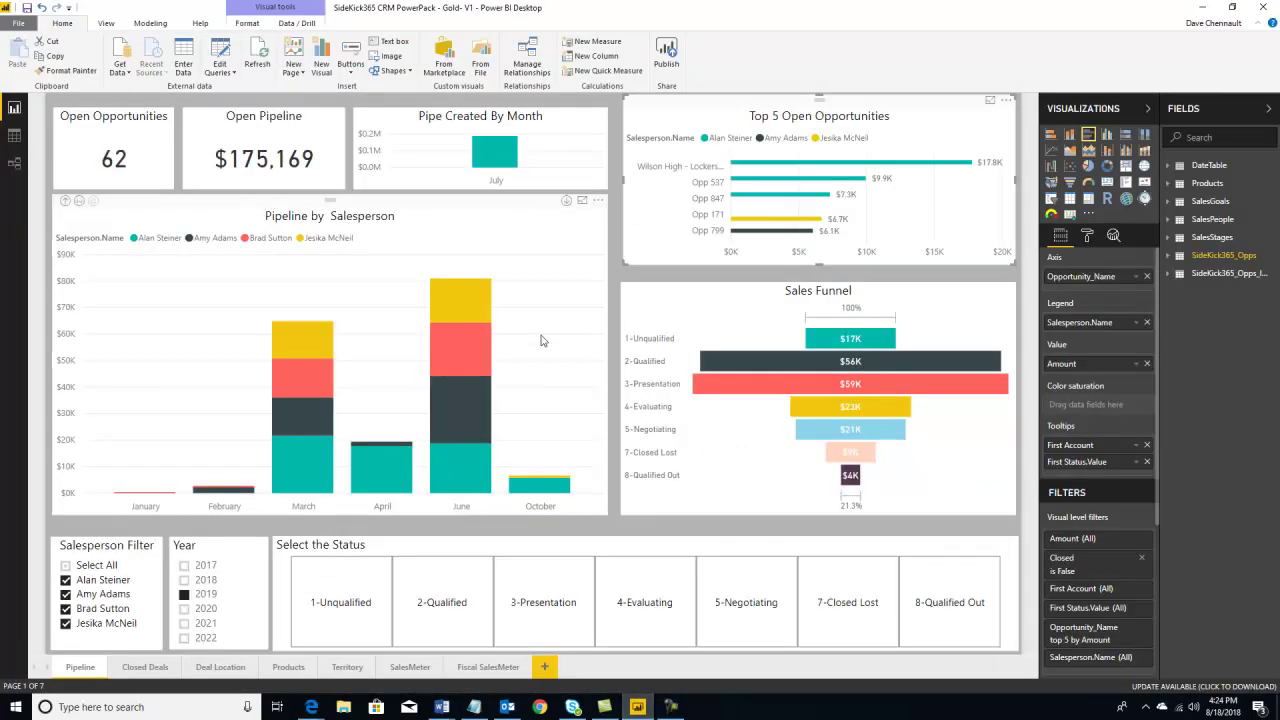